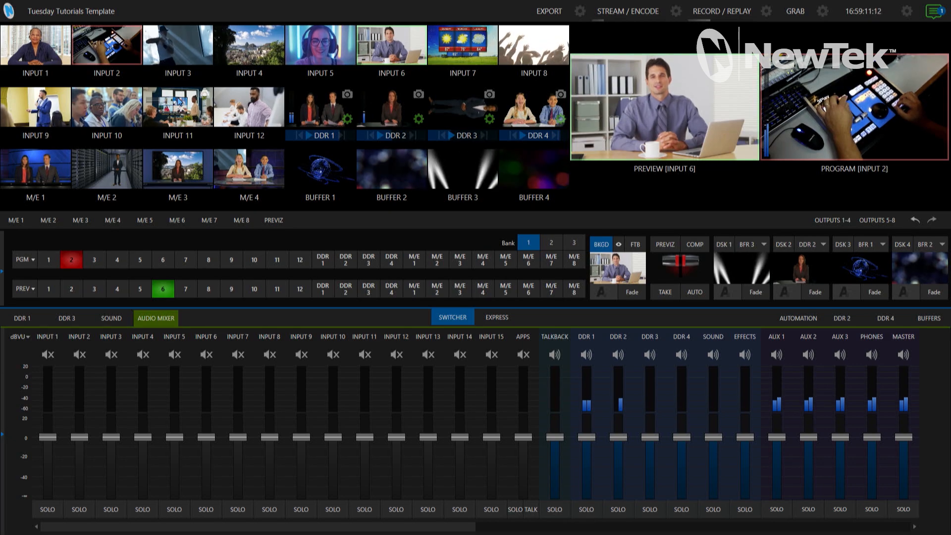
Load the default Bank 1 layout into Multiview 1
mouse_move(159, 11)
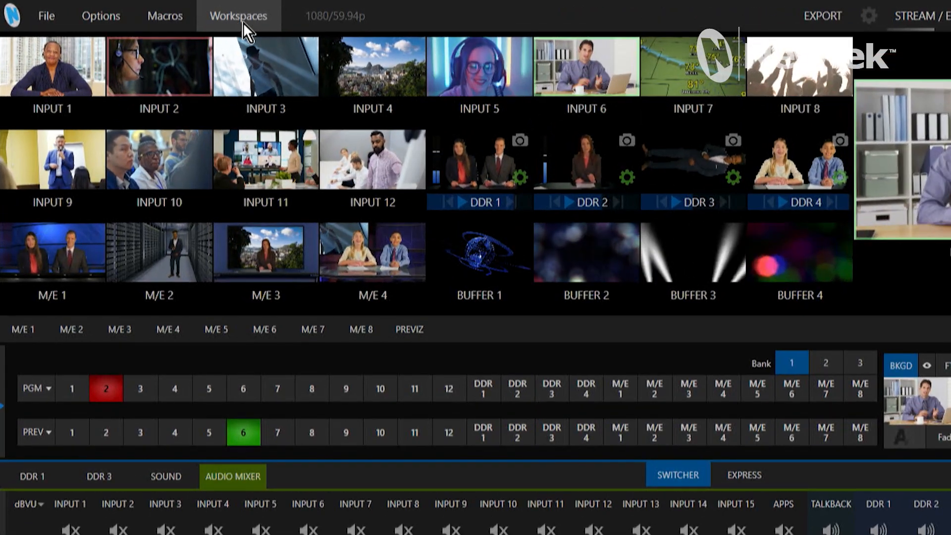
click(210, 17)
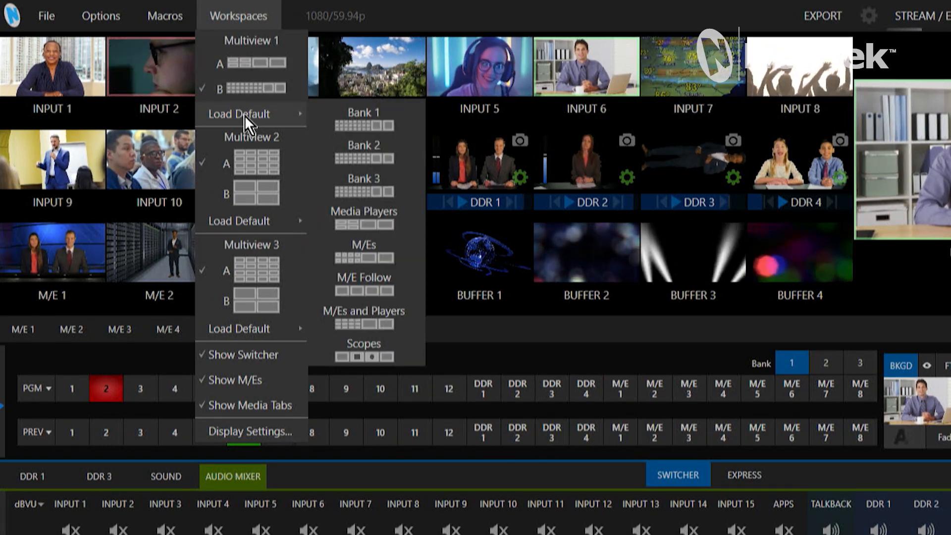
click(239, 117)
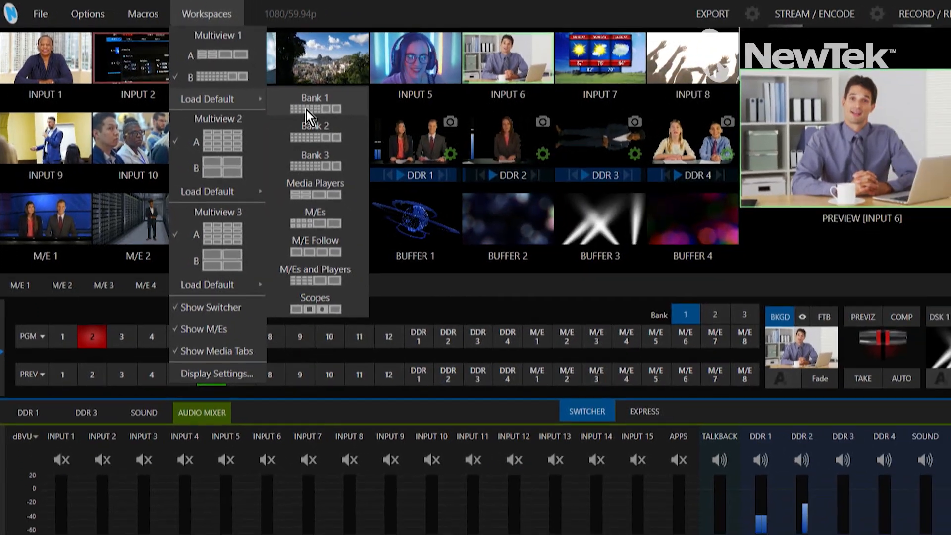
click(353, 128)
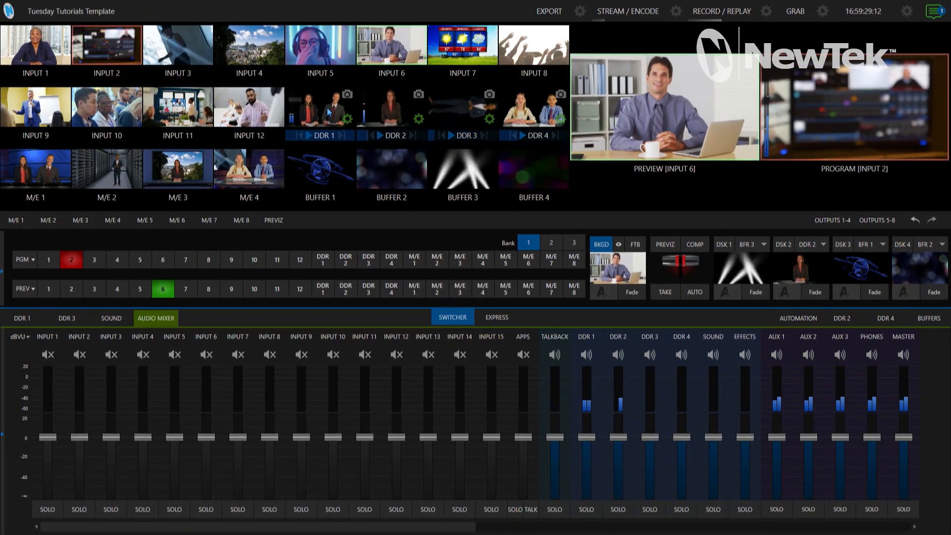
click(533, 110)
click(56, 178)
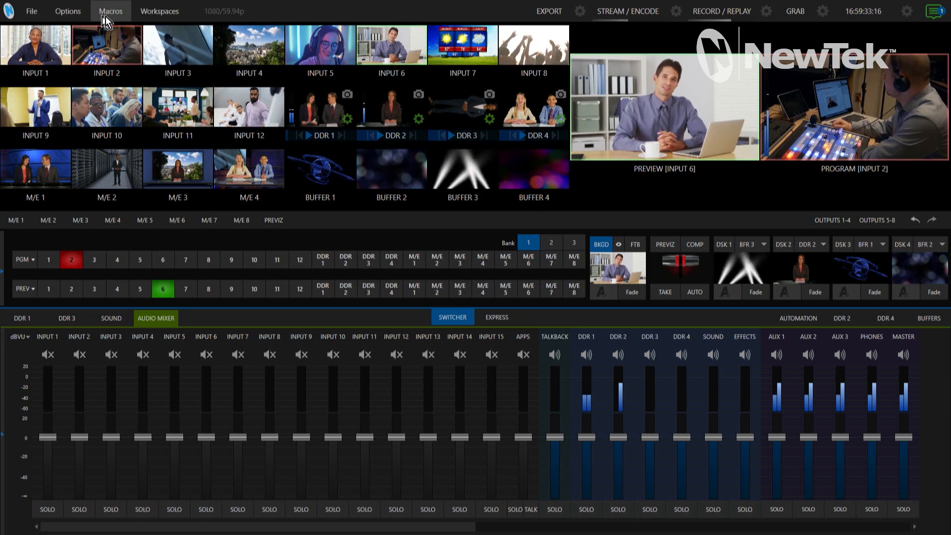
Change Multiview 1 to the default Bank 2 layout
click(154, 12)
mouse_move(174, 76)
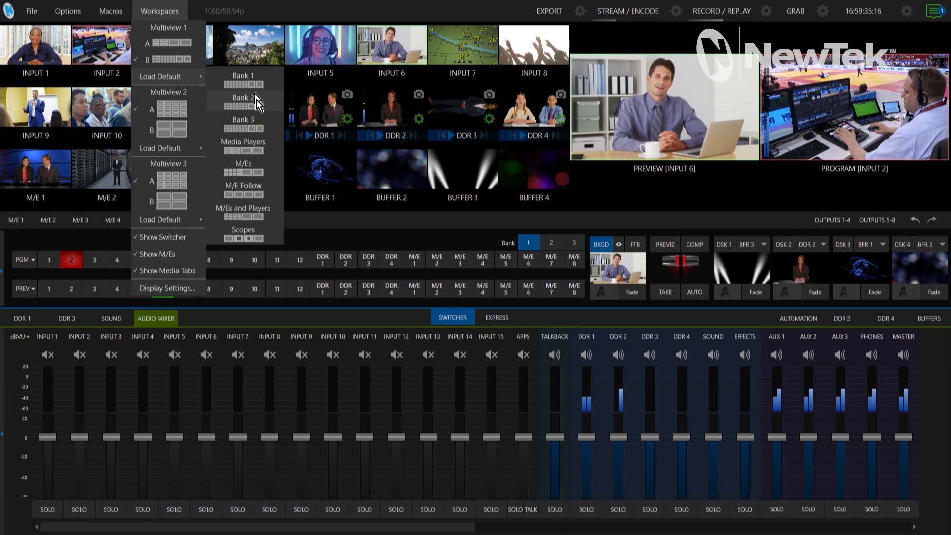
click(256, 107)
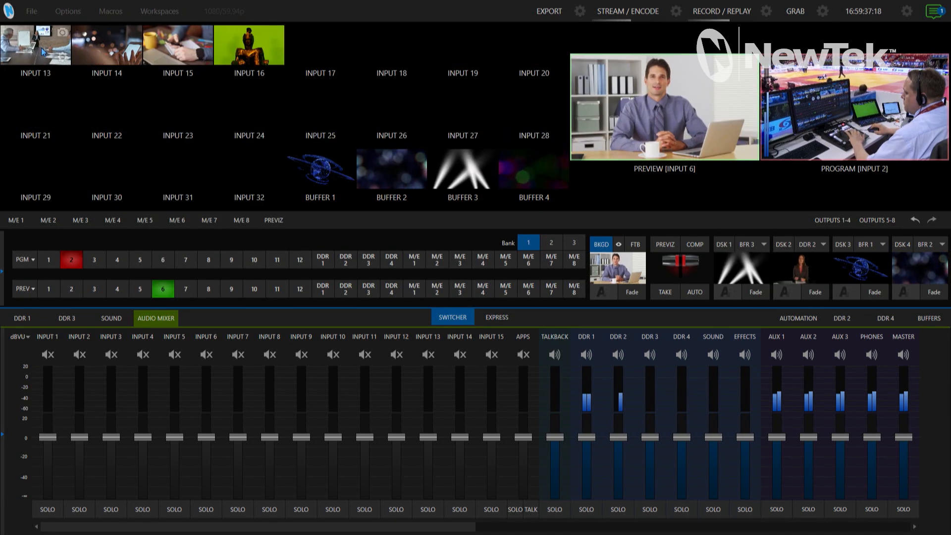
key(ctrl)
key(ctrl)
key(ctrl)
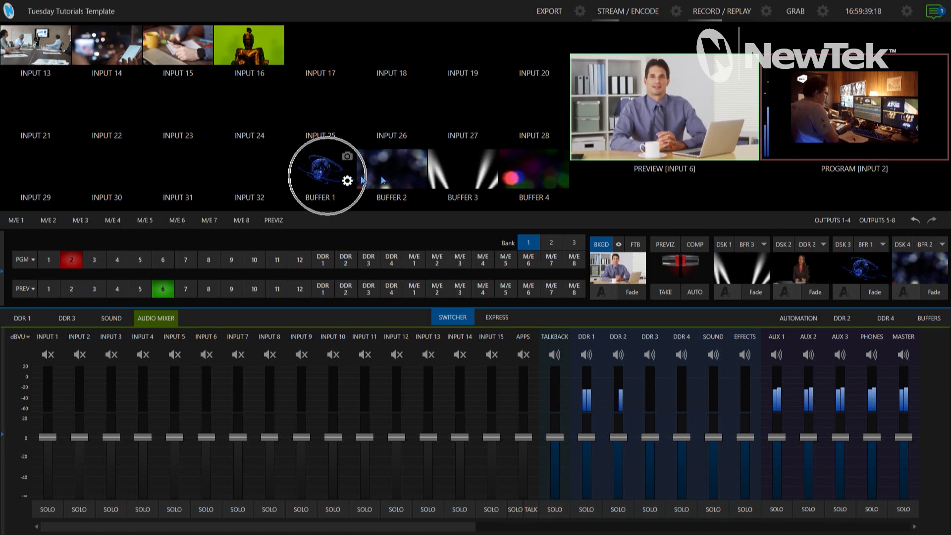
Load the default Scopes layout into Multiview 1 and examine the waveform and vectorscope of the previewed Input 6
click(158, 11)
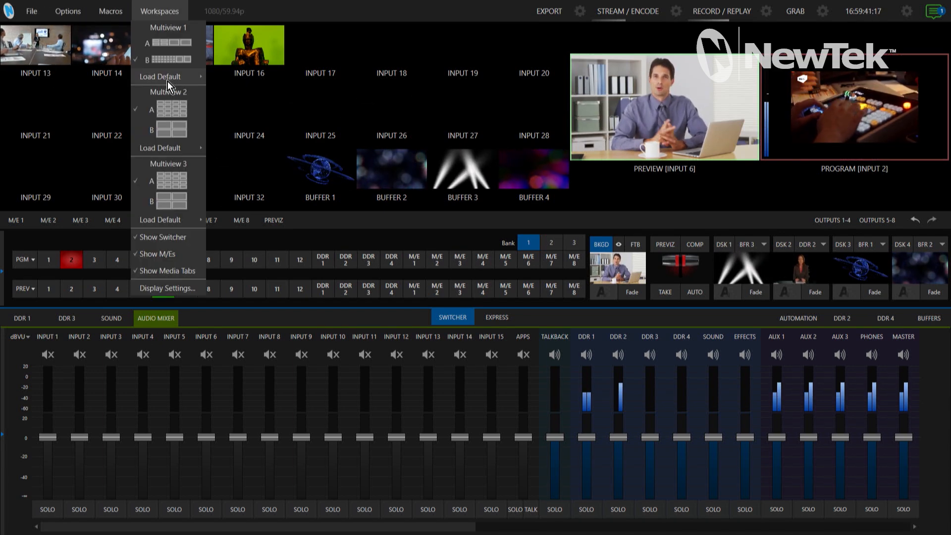
mouse_move(168, 79)
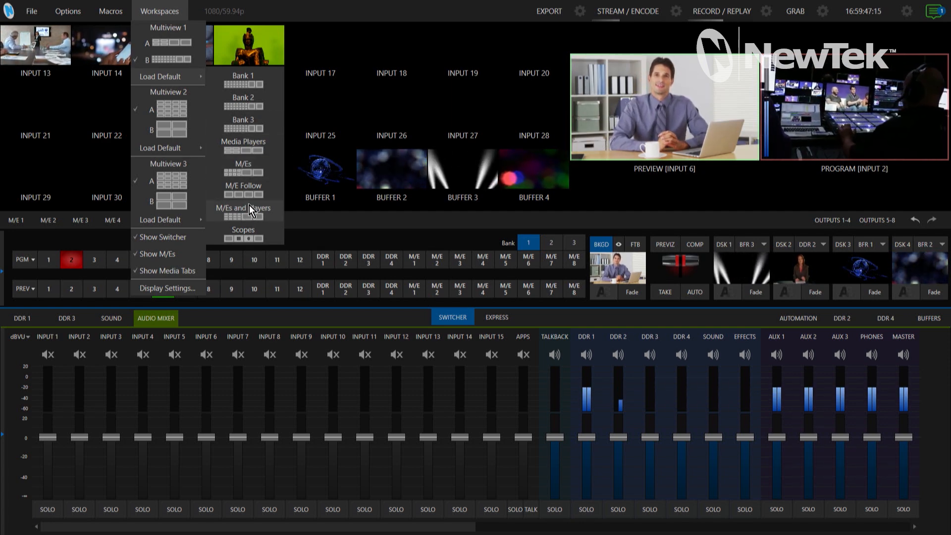
click(267, 231)
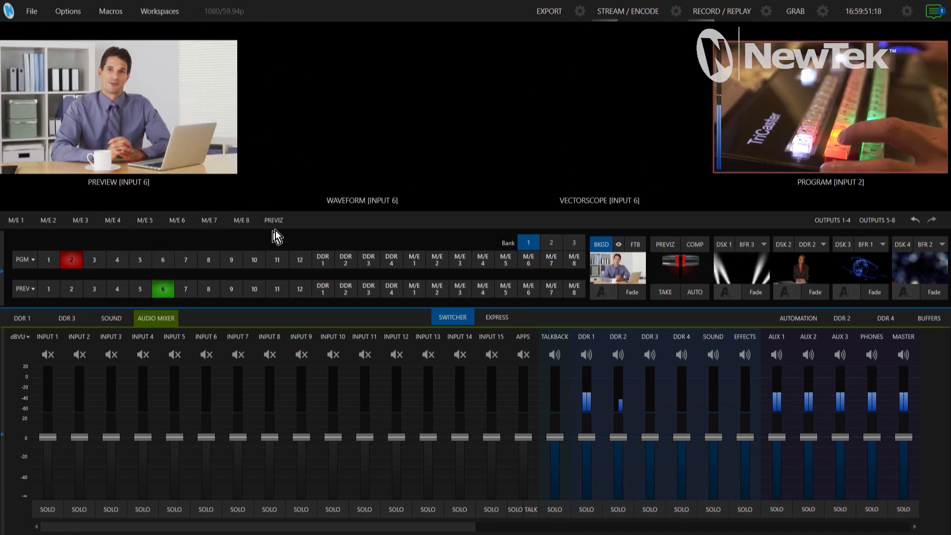
click(161, 290)
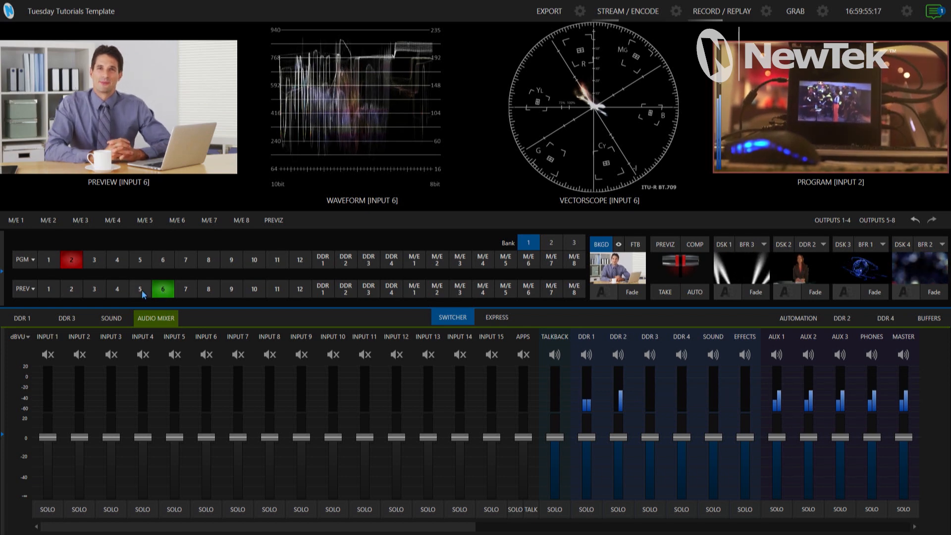
click(336, 122)
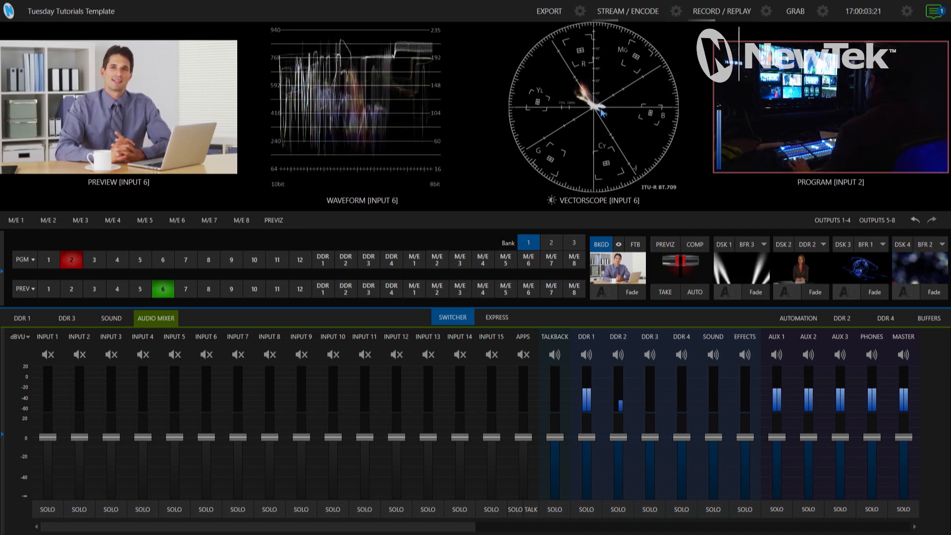
Restore the default Bank 1 layout in Multiview 1 and load the Main and Bank 1 layout into Multiview 2
click(162, 15)
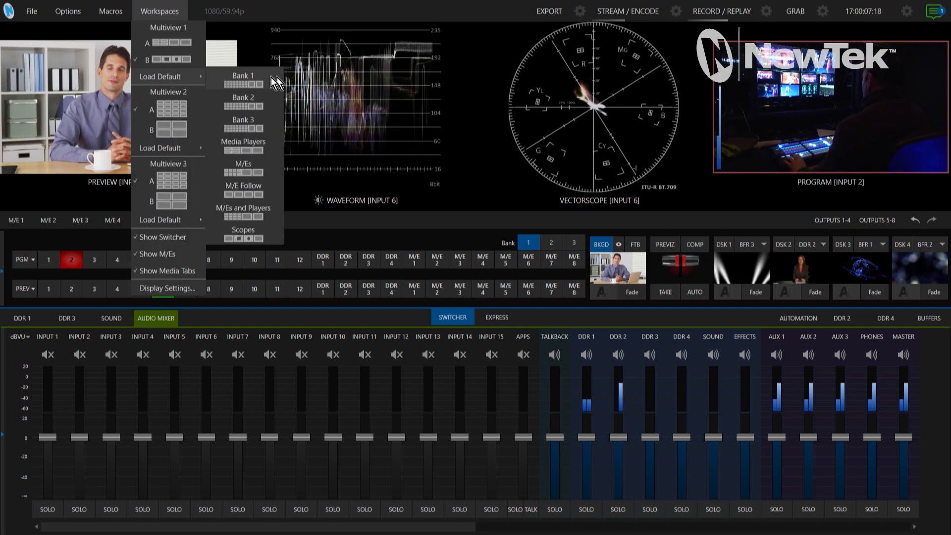
click(246, 78)
click(166, 13)
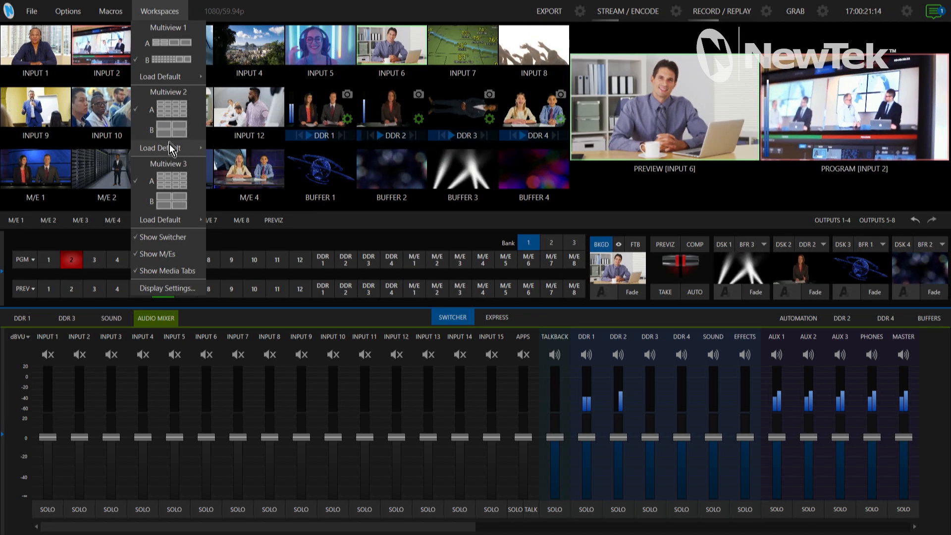
mouse_move(170, 146)
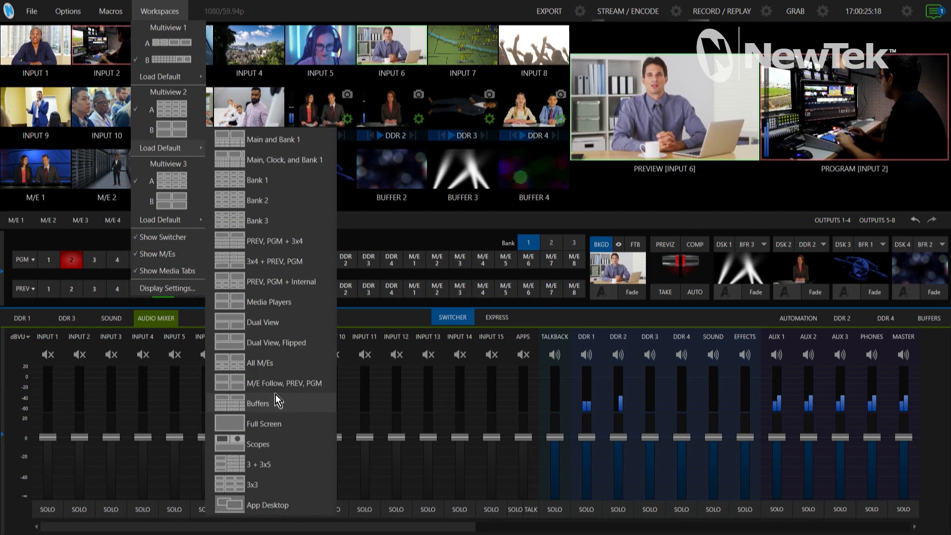
click(291, 142)
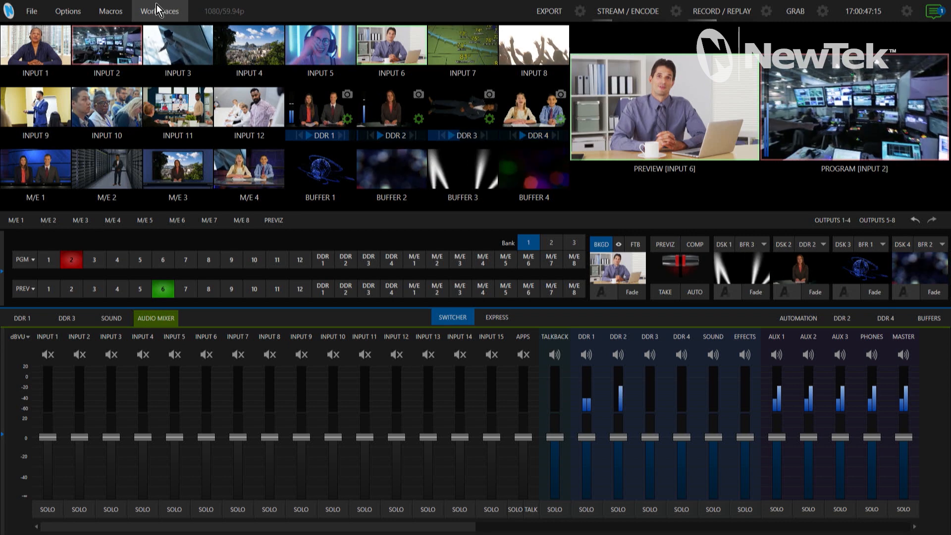
Load the default App Desktop layout into Multiview 2
click(155, 11)
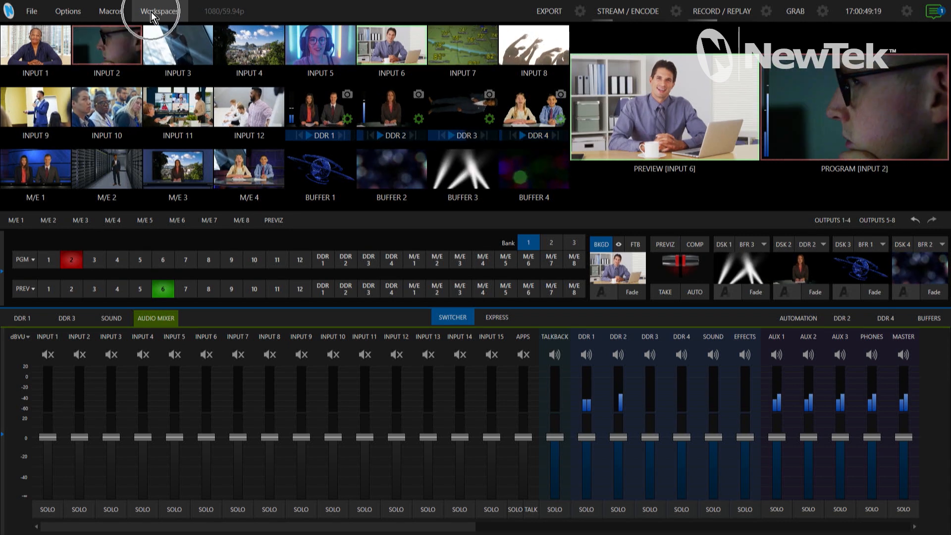
mouse_move(168, 143)
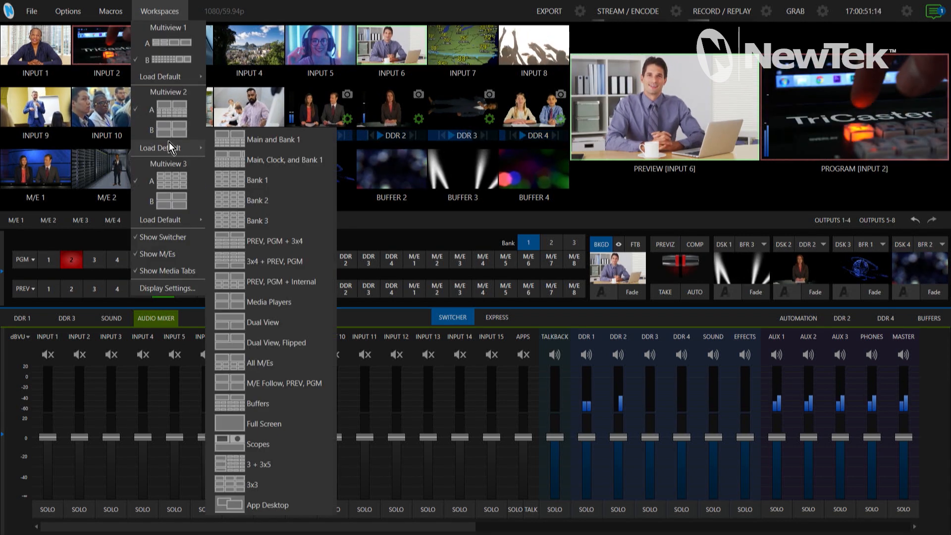
click(276, 426)
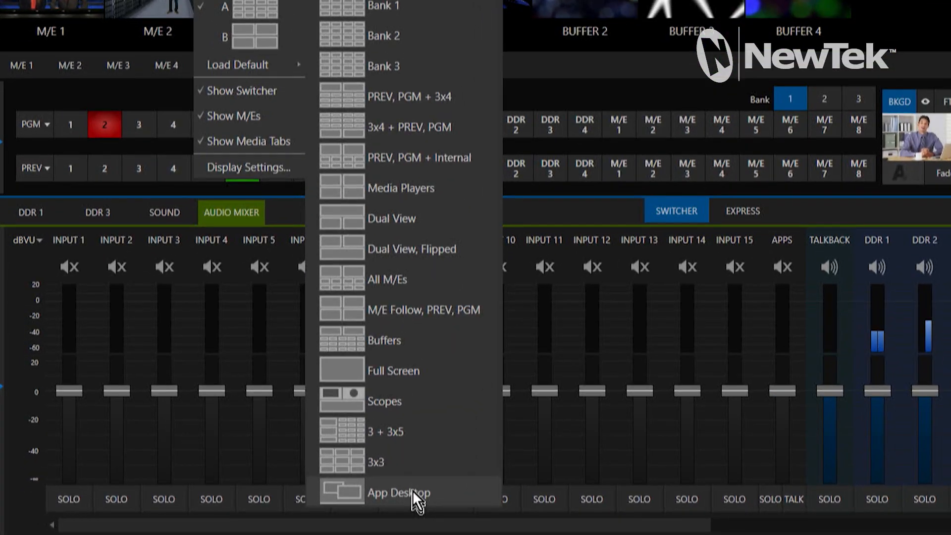
click(341, 497)
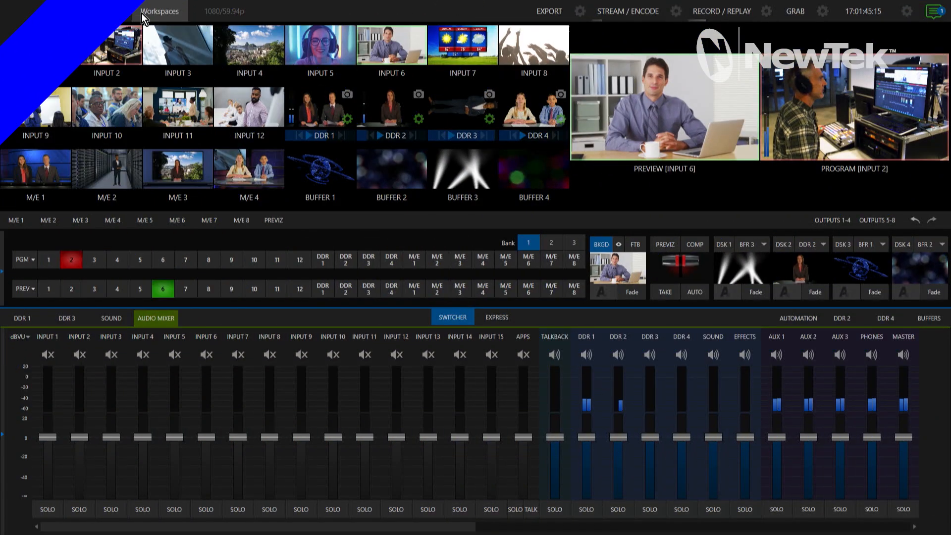
Review the default layouts available for Multiview 3, leaving without selecting one
click(147, 12)
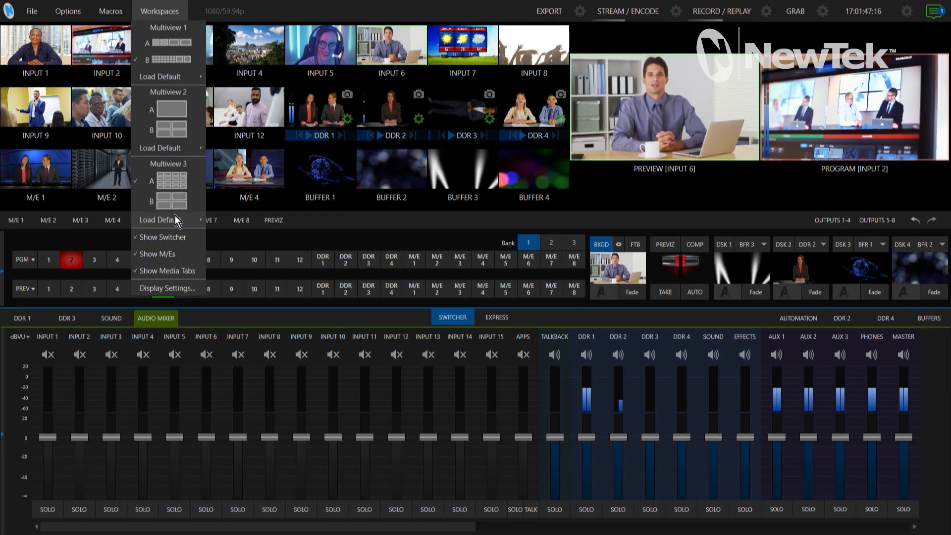
mouse_move(175, 216)
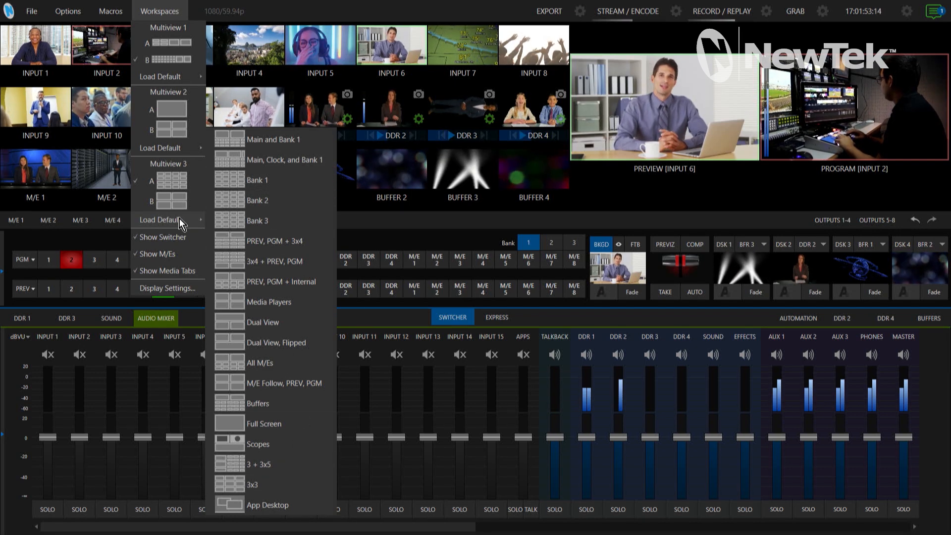
click(160, 16)
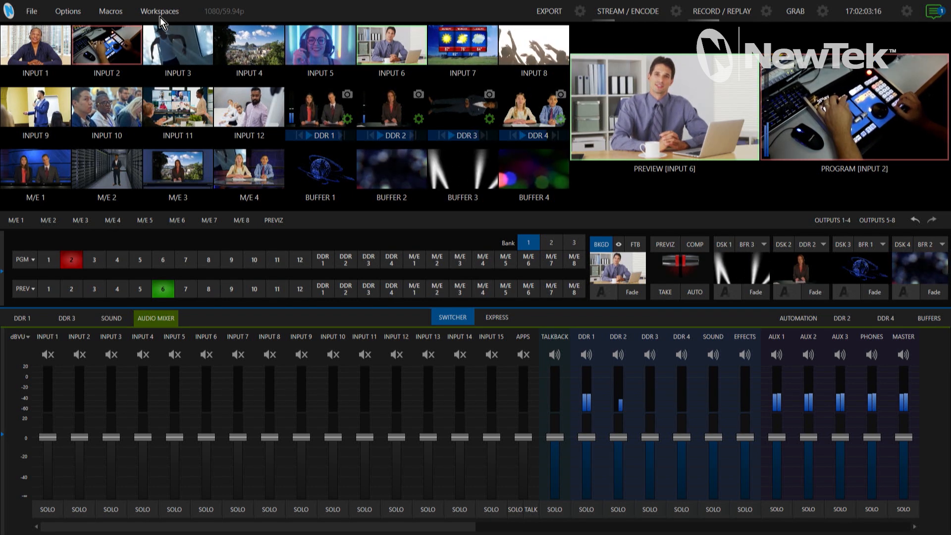
mouse_move(277, 114)
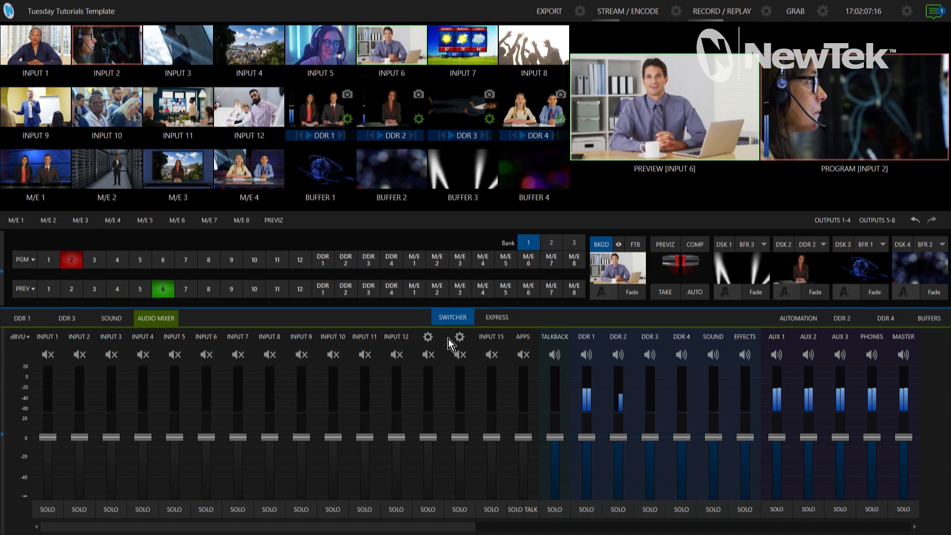
Alternate the live control area between the full Switcher and the simplified Express mode, ending in Express
click(452, 320)
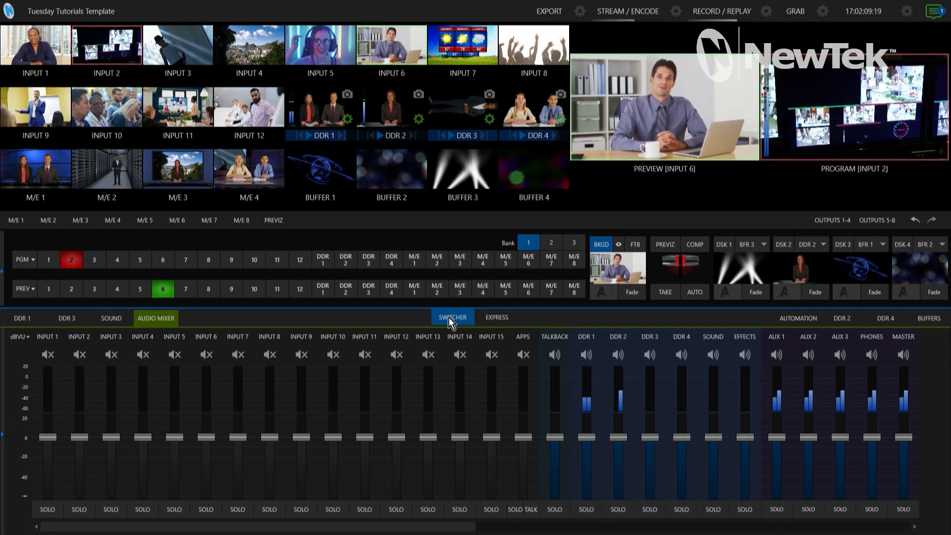
click(495, 320)
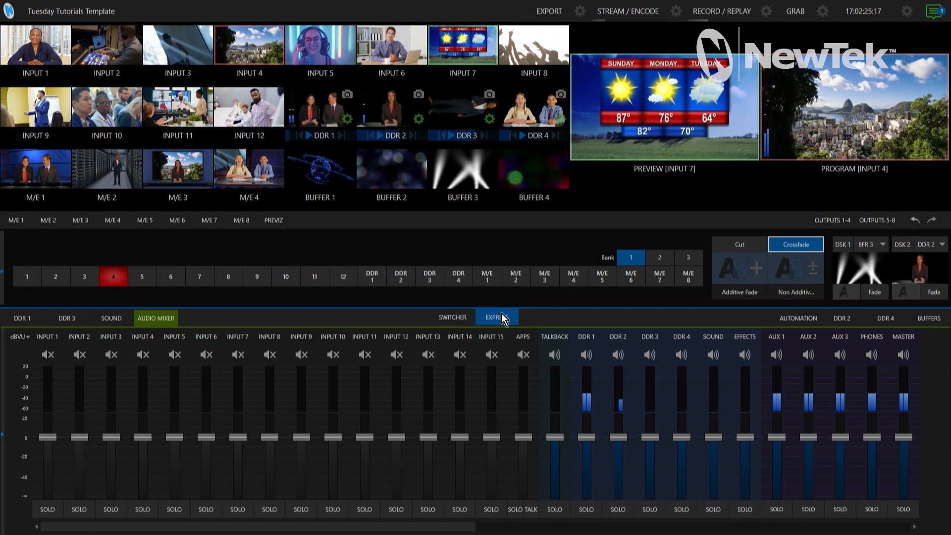
click(449, 316)
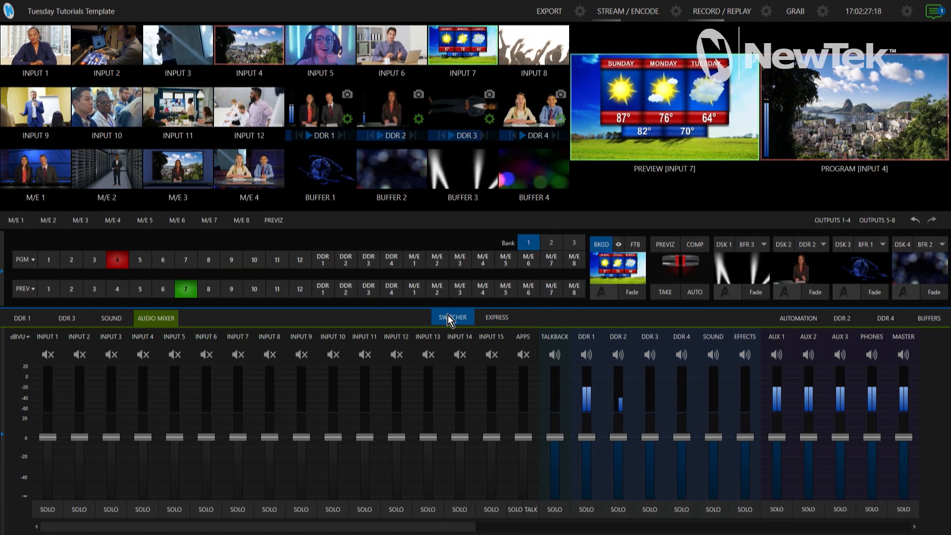
click(501, 315)
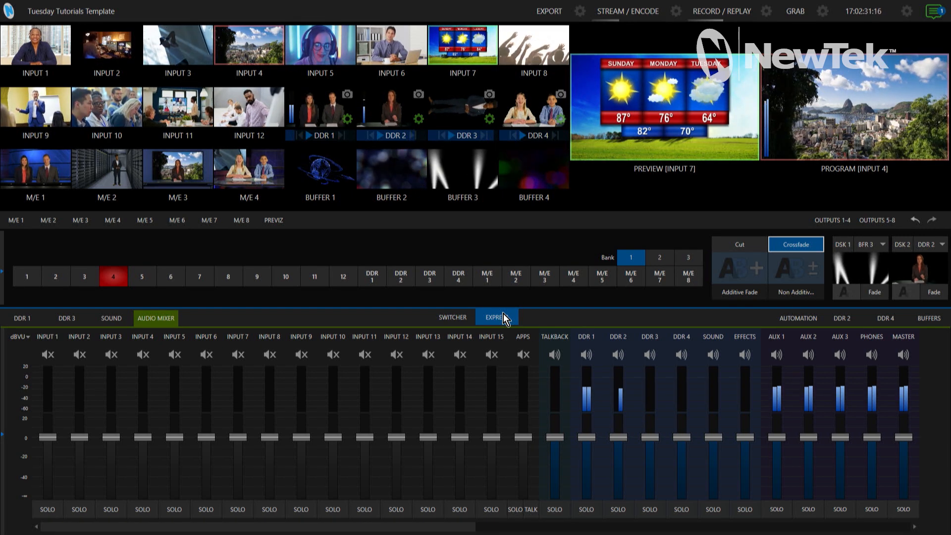
Collapse the Express controls and the Audio Mixer to give the multiview the whole workspace
click(503, 315)
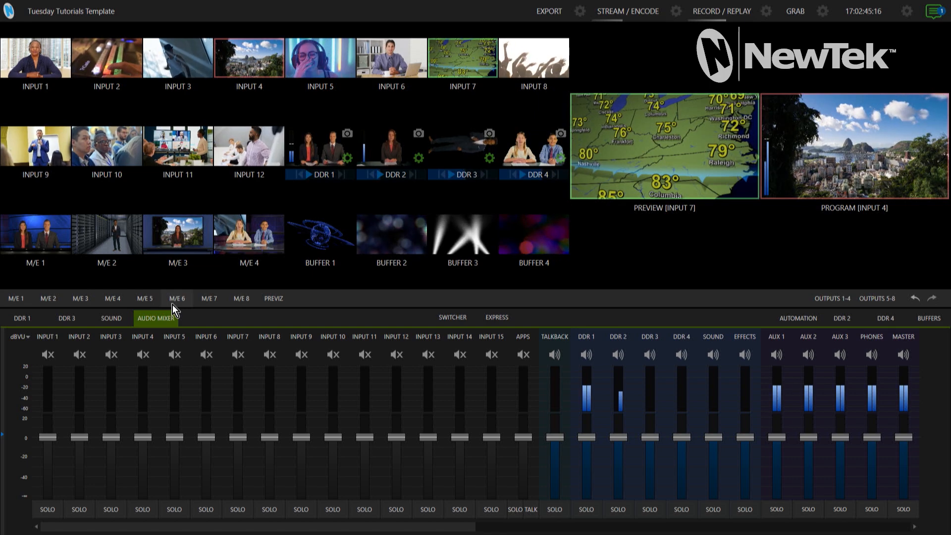
click(159, 314)
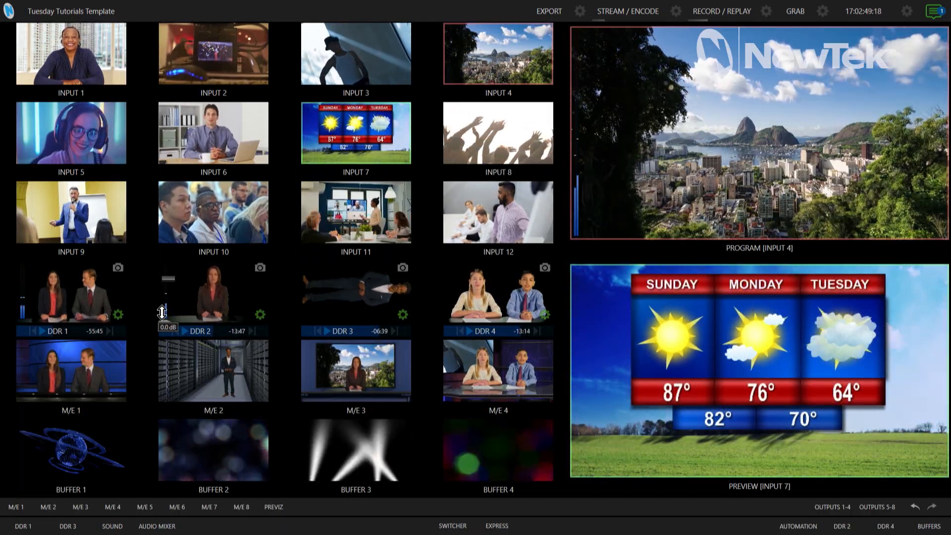
Switch from the enlarged multiview, putting Input 1 on program and following it with Input 6, leaving Input 1 in preview
click(56, 58)
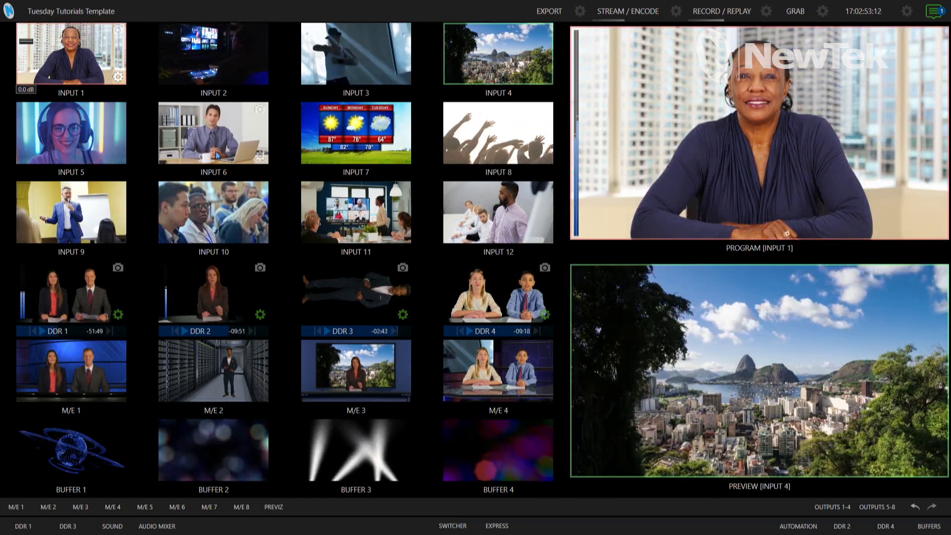
click(217, 147)
key(space)
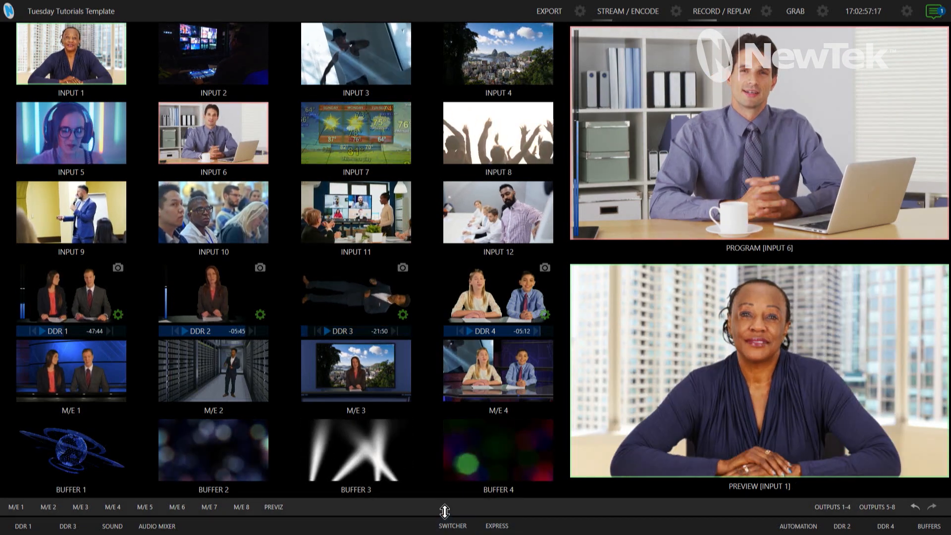
Bring back the full Switcher controls and the Audio Mixer beneath the multiview
click(461, 528)
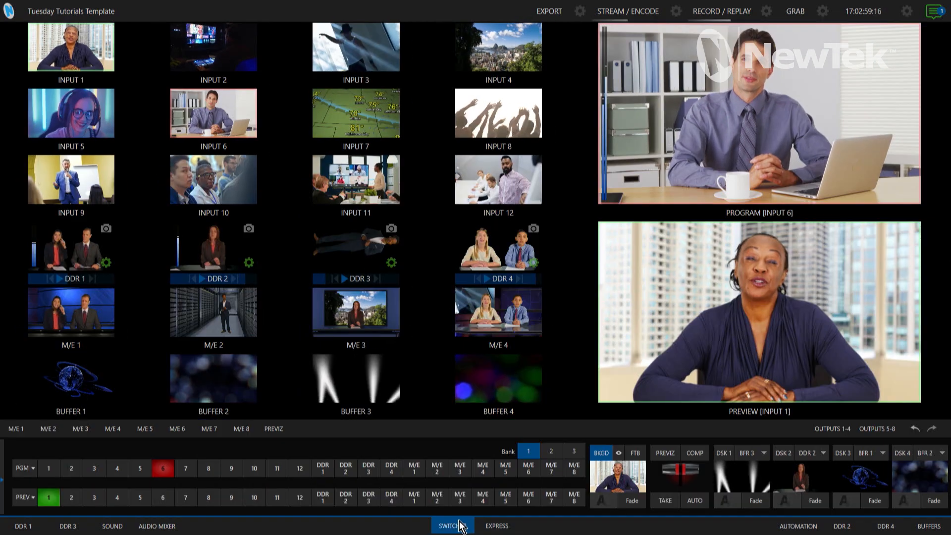
click(154, 526)
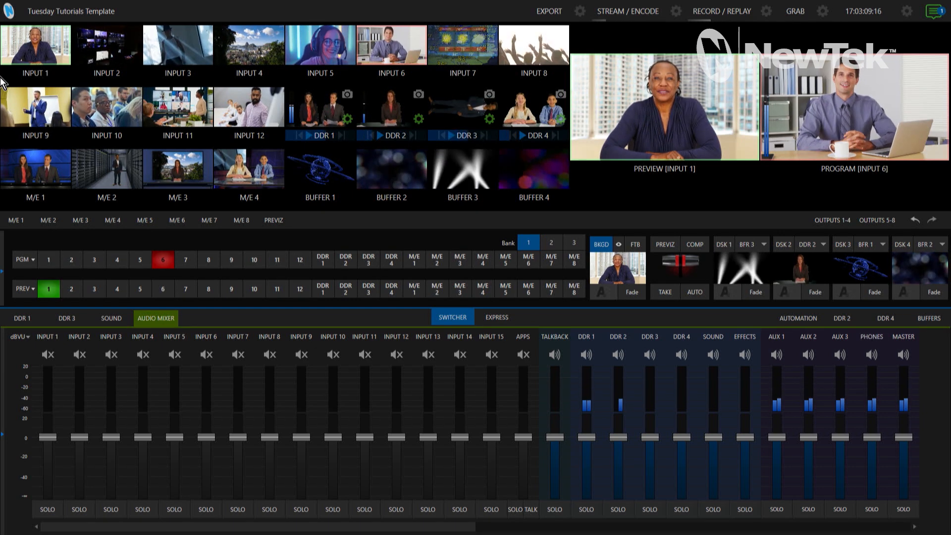
Load the Media Players default layout for Multiview 3
click(163, 11)
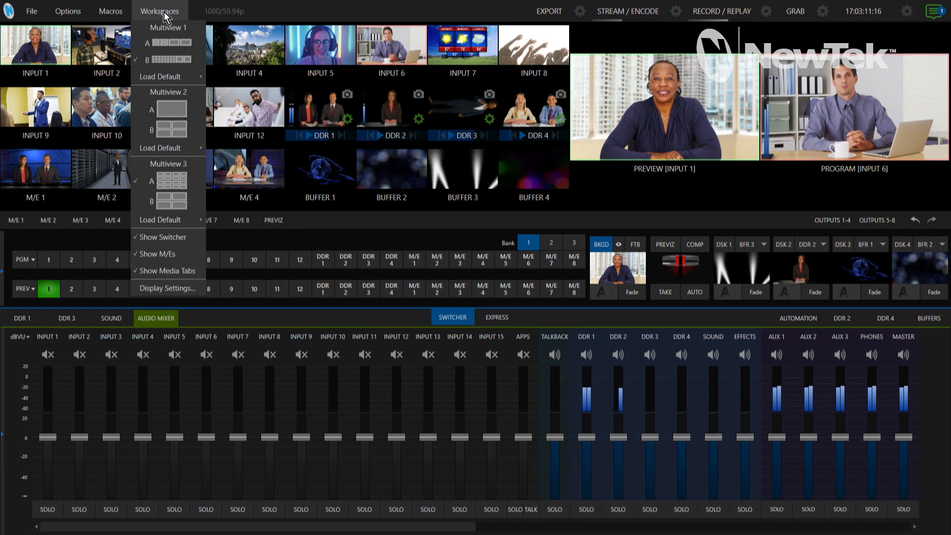
mouse_move(176, 218)
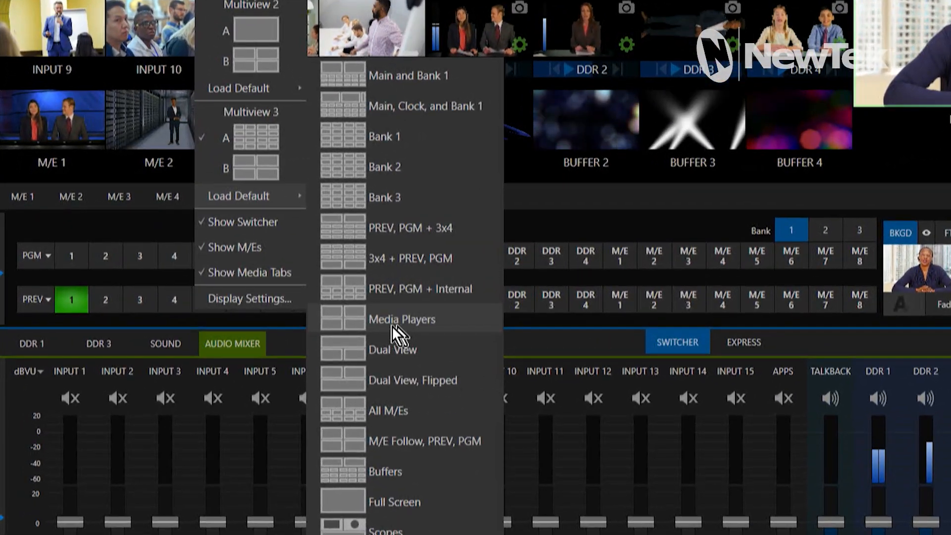
click(356, 321)
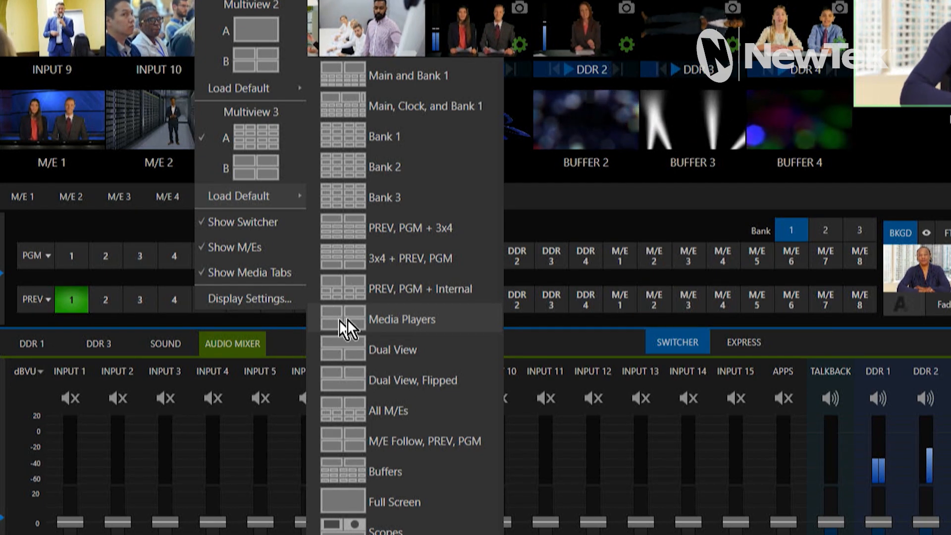
click(420, 319)
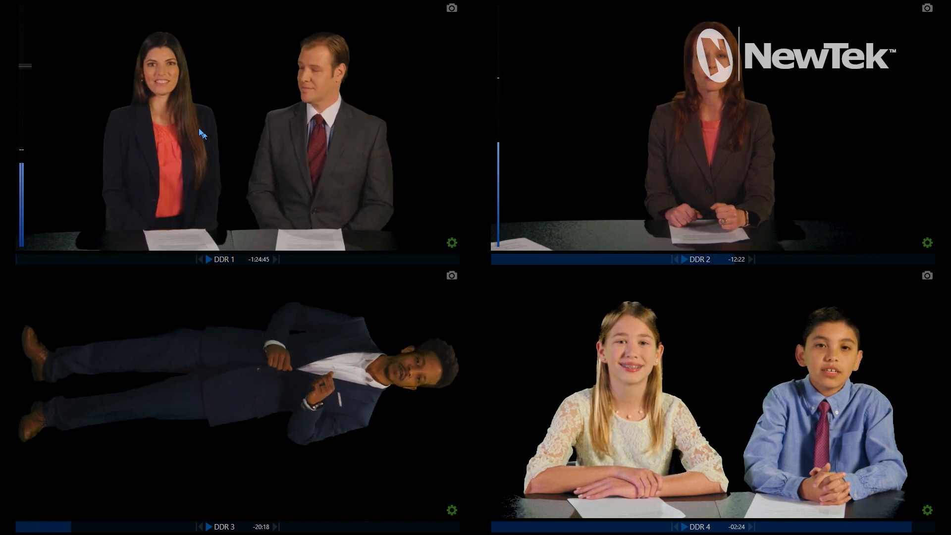
Assign mix effect M/E 1 to the DDR 1 viewport of the four-view multiview
key(ctrl)
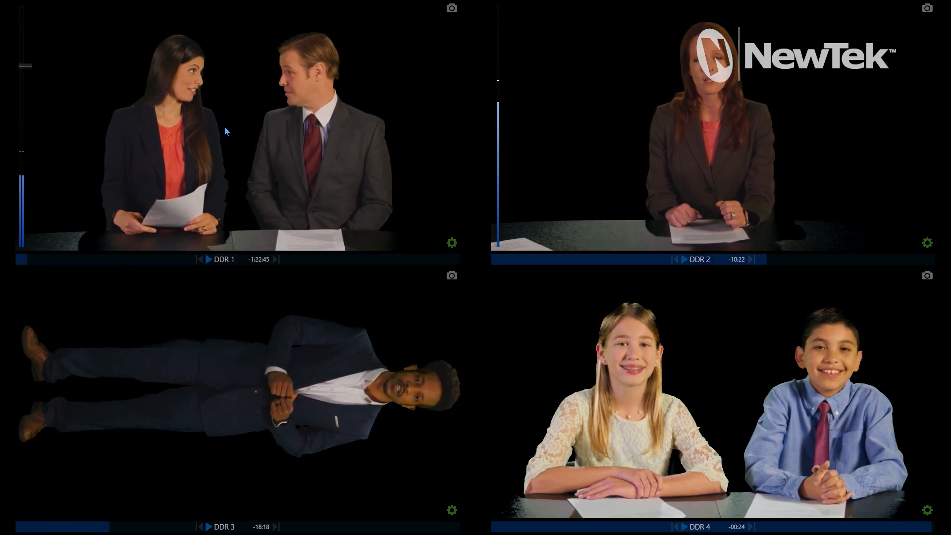
right_click(225, 128)
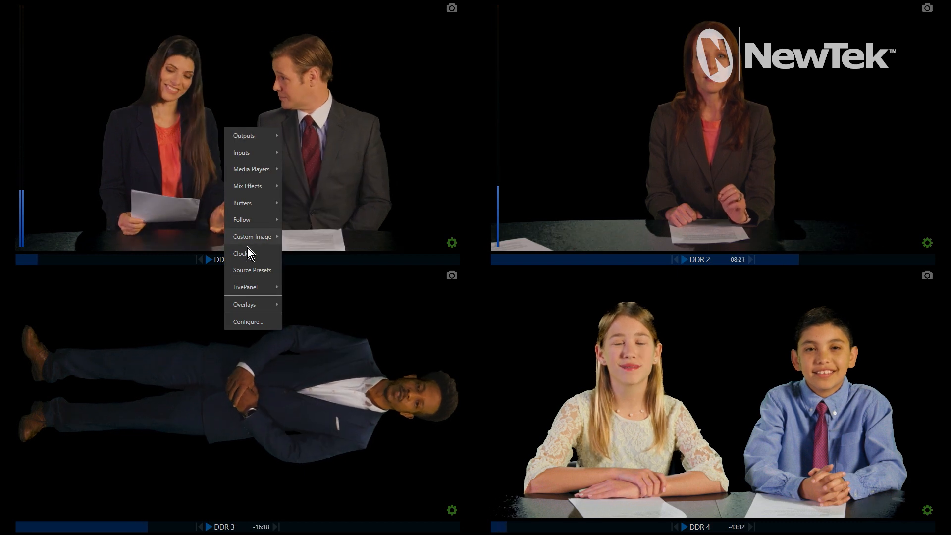
mouse_move(267, 140)
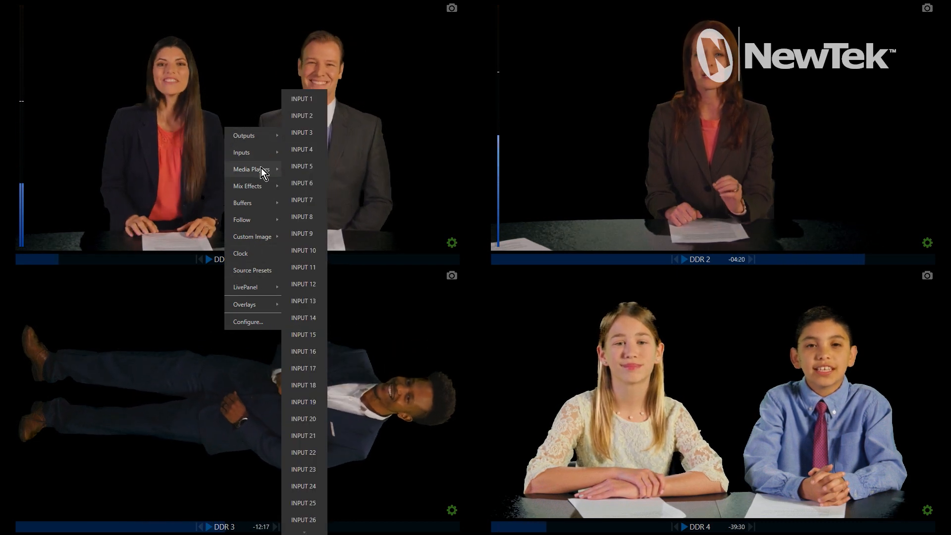
mouse_move(260, 169)
mouse_move(260, 186)
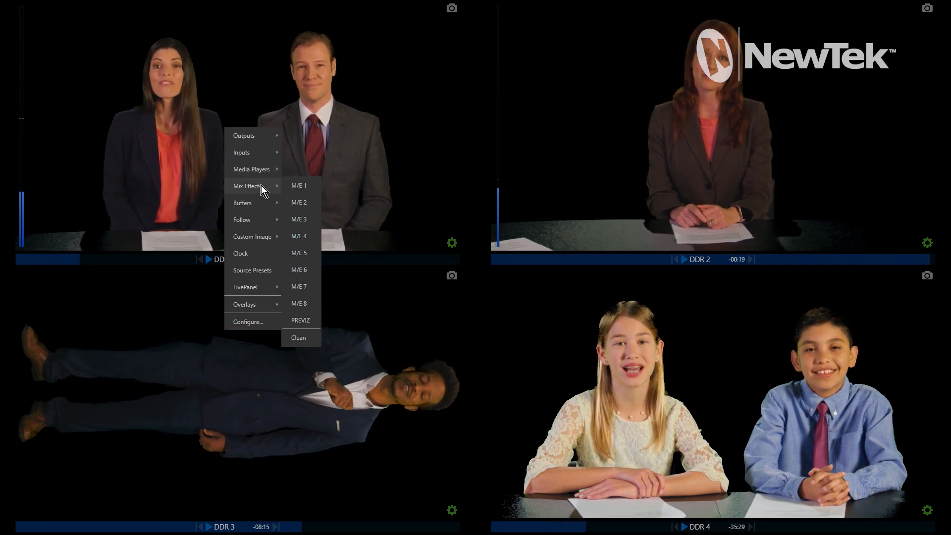
click(310, 185)
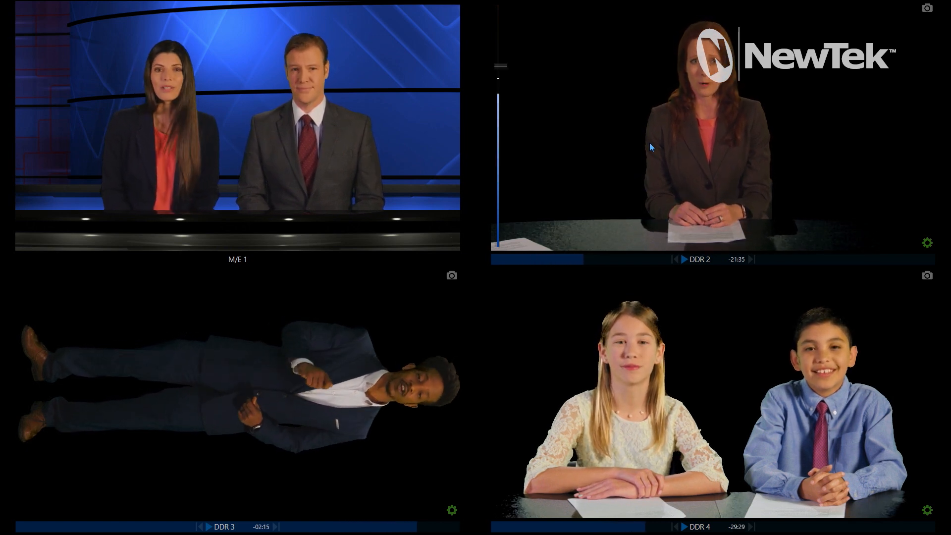
Assign Input 8 as the source of the DDR 2 viewport
right_click(678, 120)
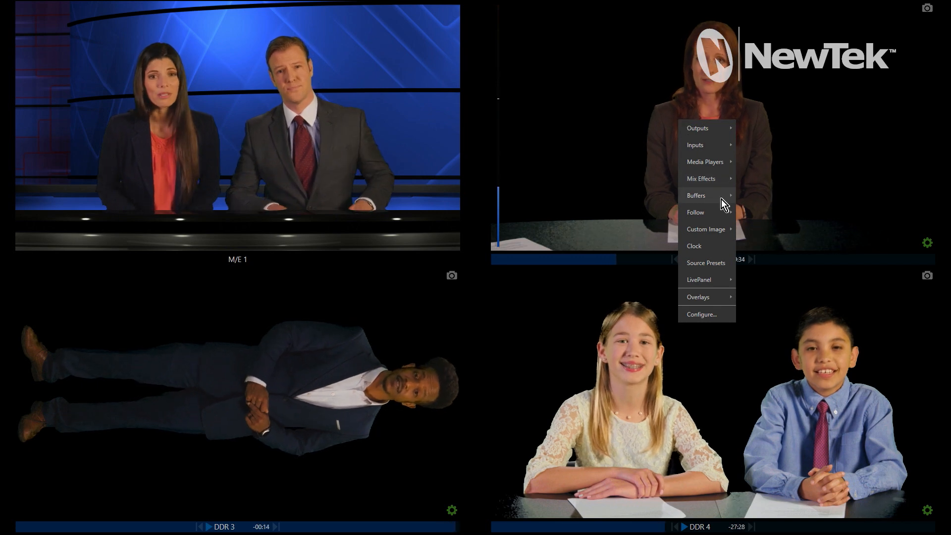
mouse_move(695, 190)
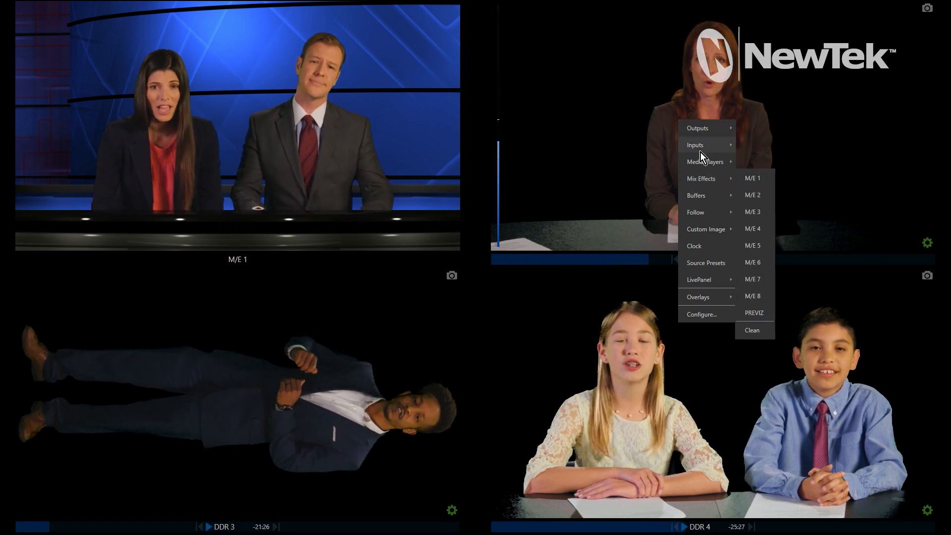
mouse_move(701, 152)
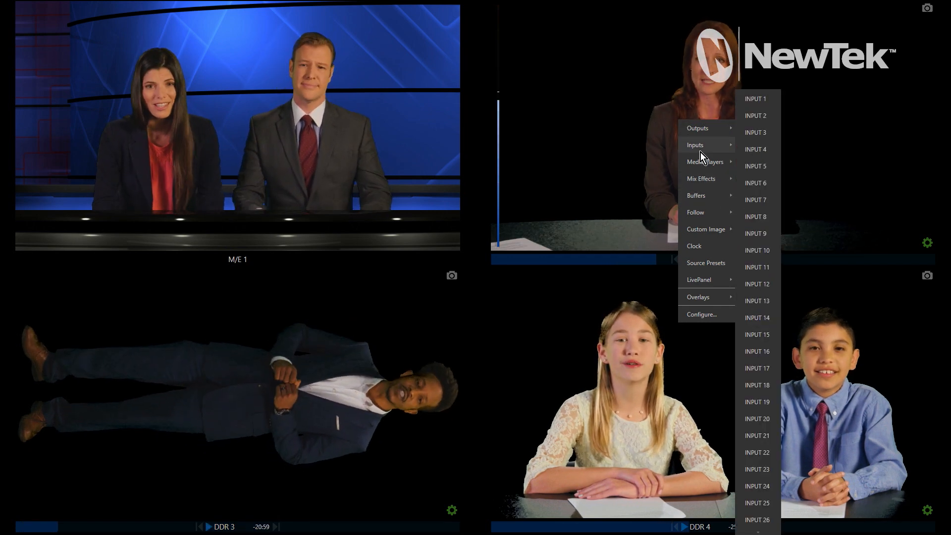
click(758, 218)
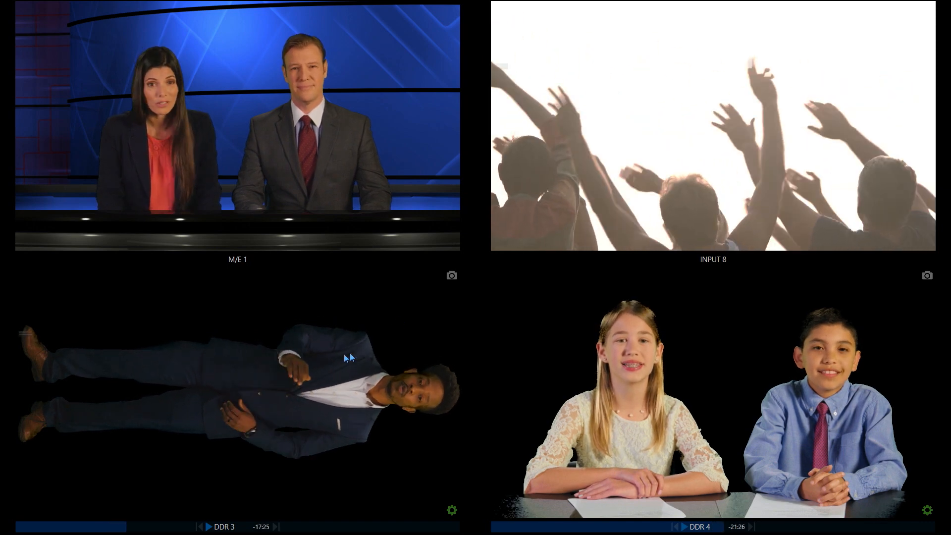
Show the clock in the DDR 3 viewport and the Program output in the DDR 4 viewport
right_click(247, 364)
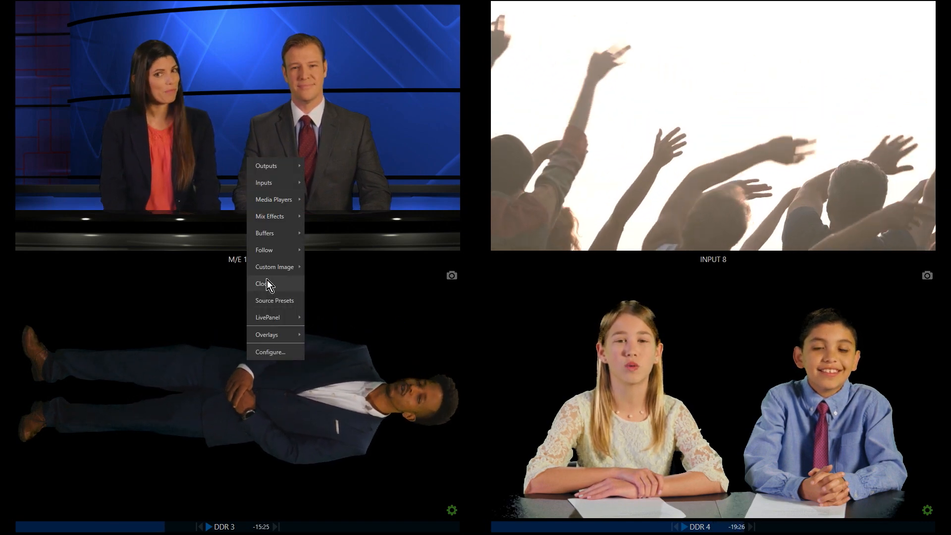
click(267, 285)
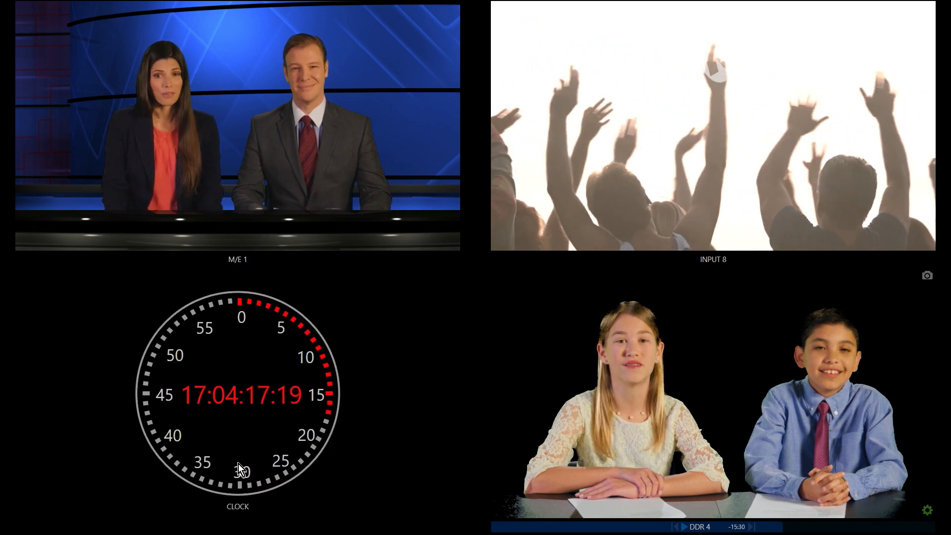
right_click(718, 364)
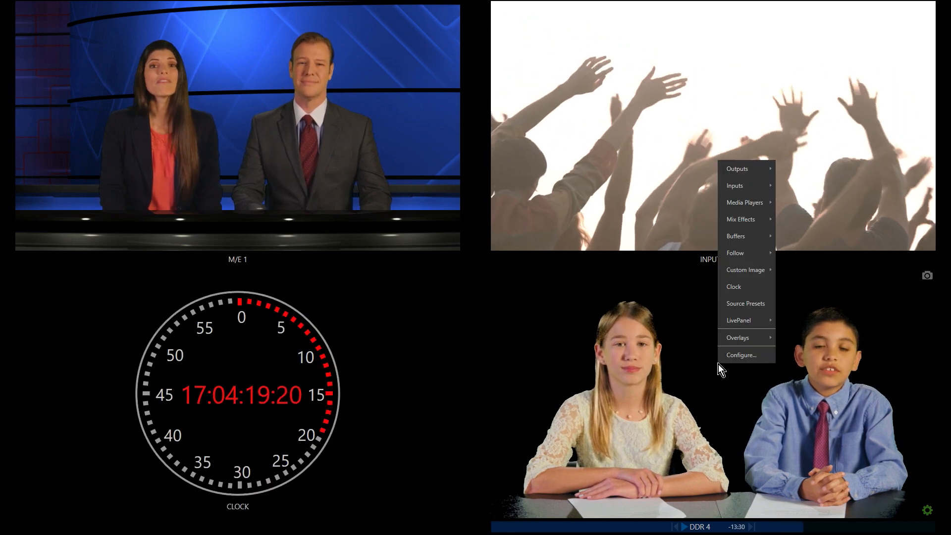
mouse_move(754, 173)
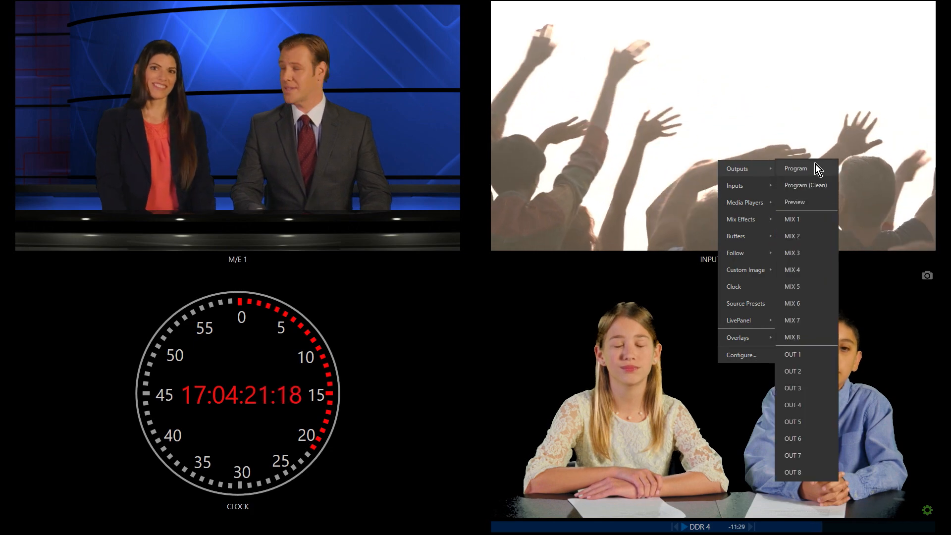
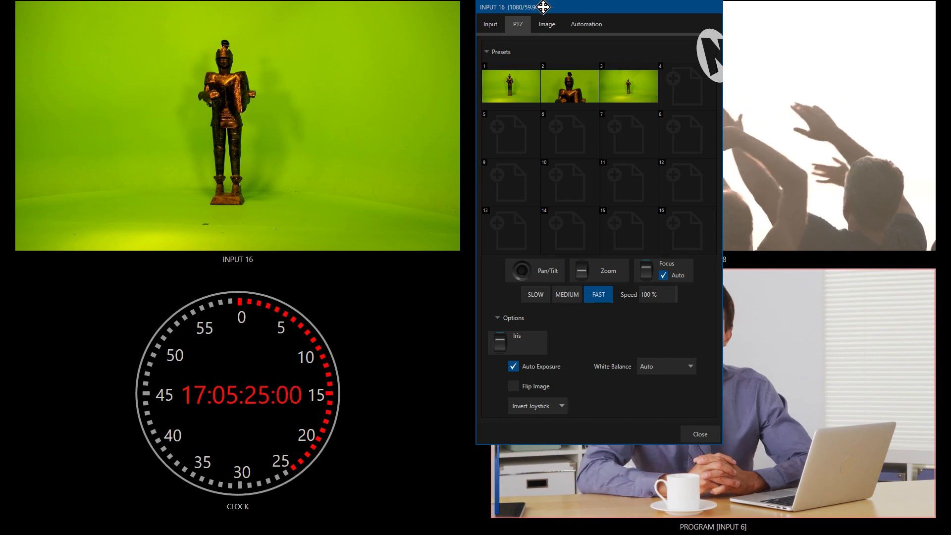
Close the Input 16 PTZ settings and assign Input 16 to the Input 8 viewport
click(699, 436)
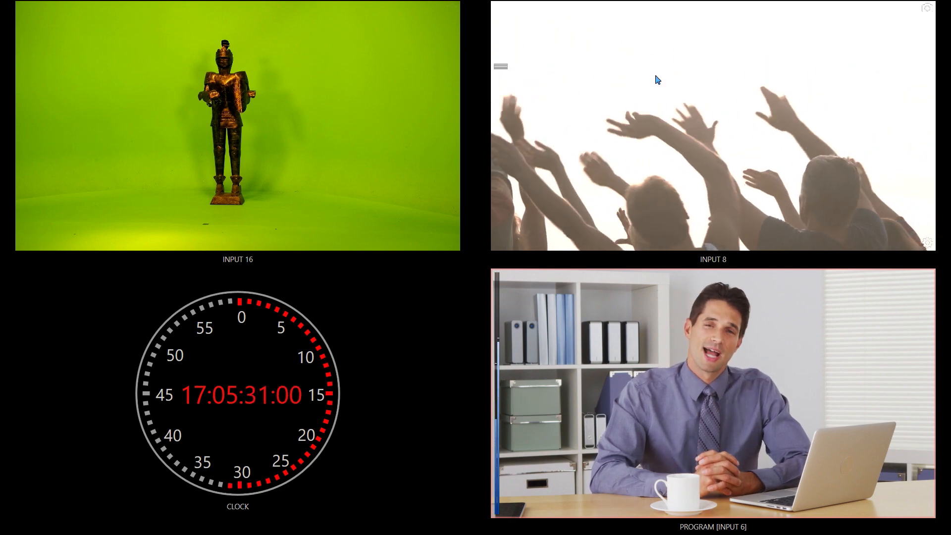
click(657, 79)
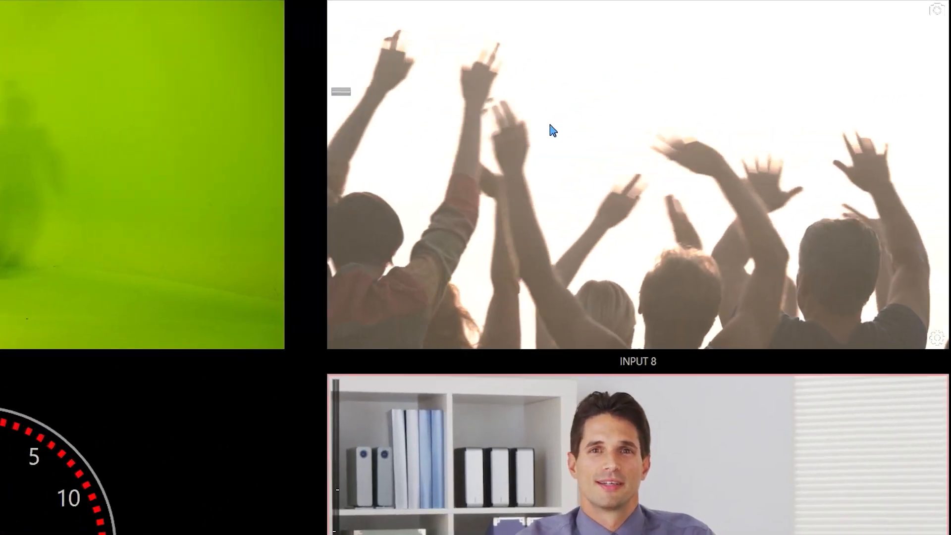
right_click(650, 89)
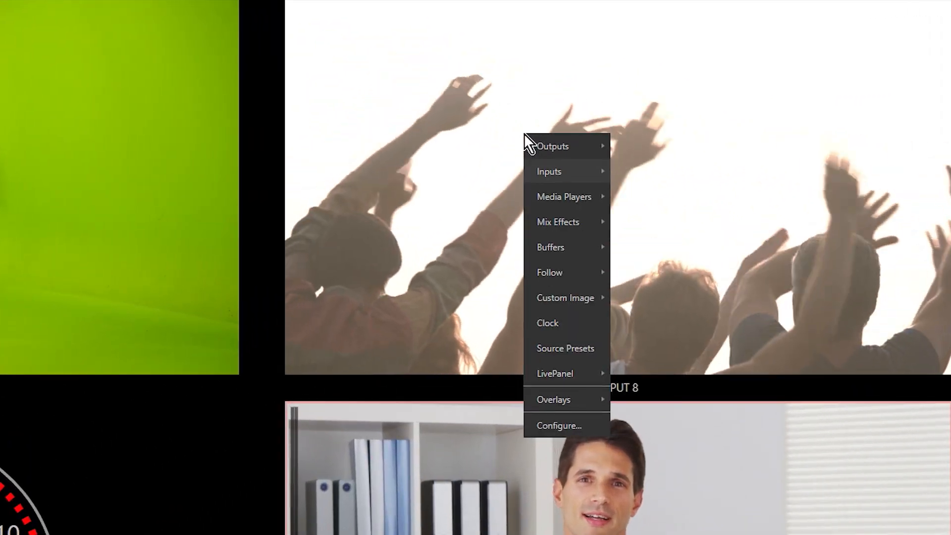
mouse_move(549, 172)
click(644, 525)
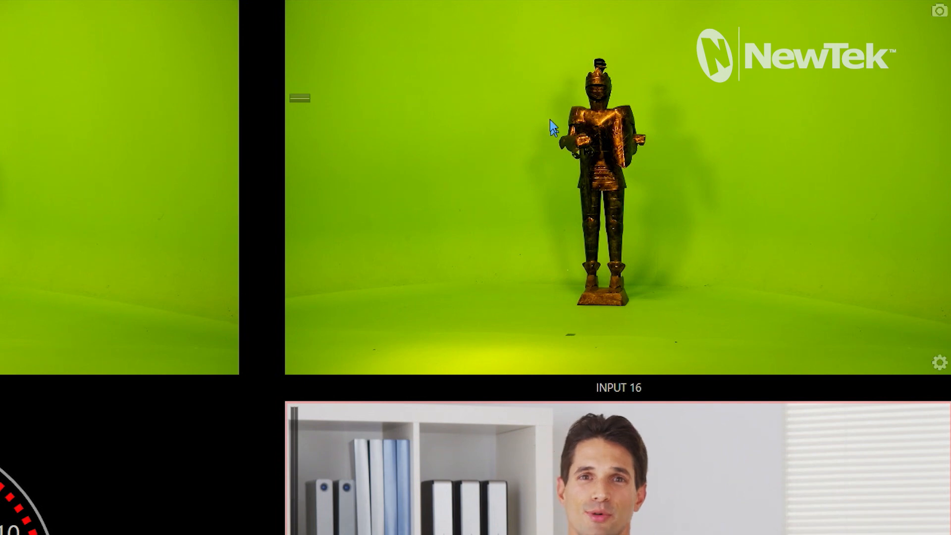
Show Input 16's source presets in the upper-right viewport and recall camera preset 2 followed by preset 3
right_click(542, 105)
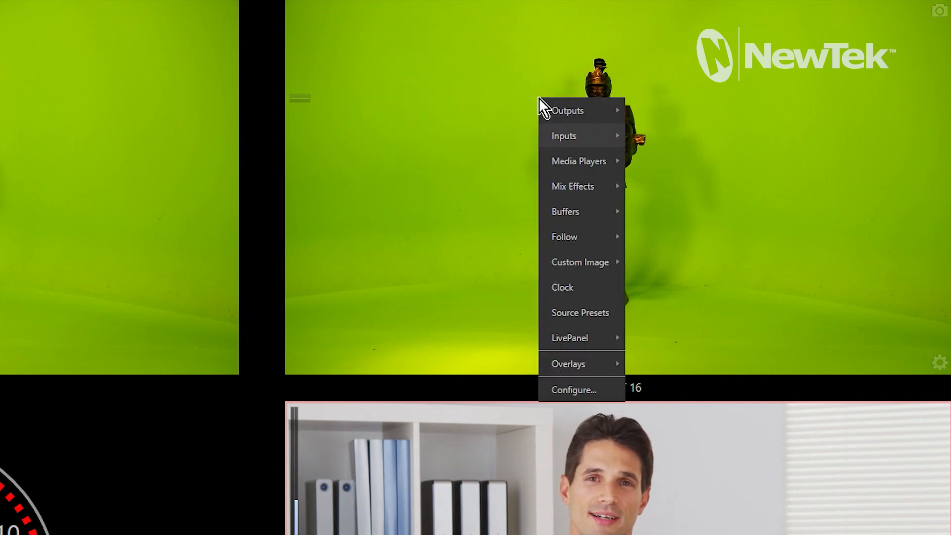
click(599, 316)
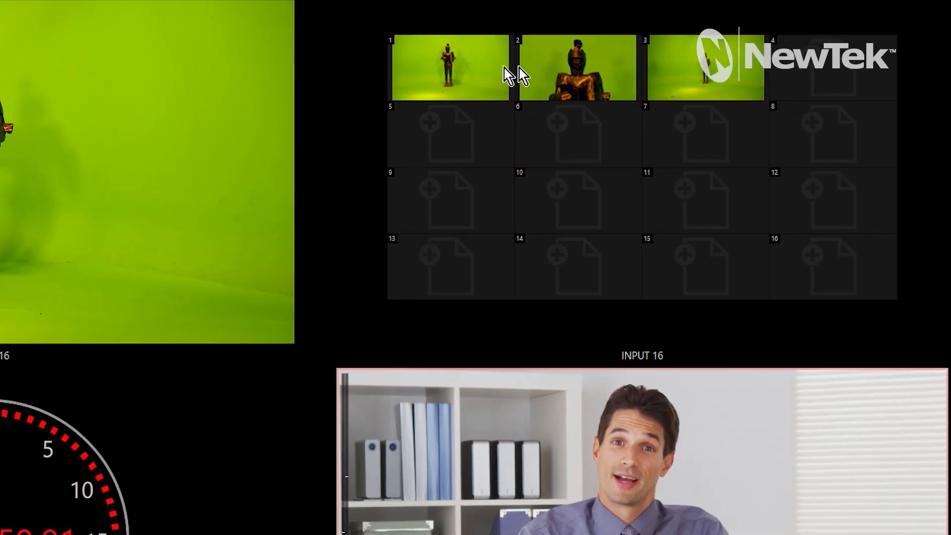
click(495, 75)
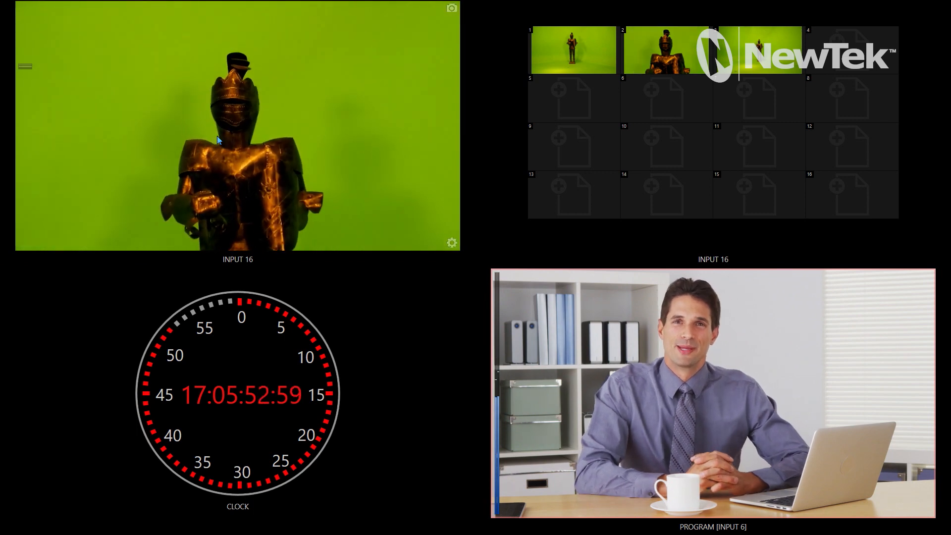
click(754, 61)
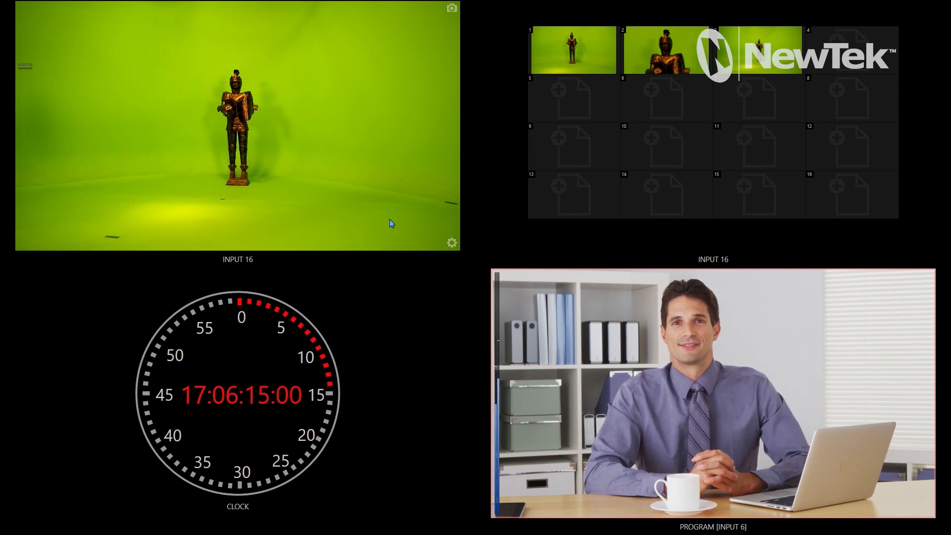
click(250, 159)
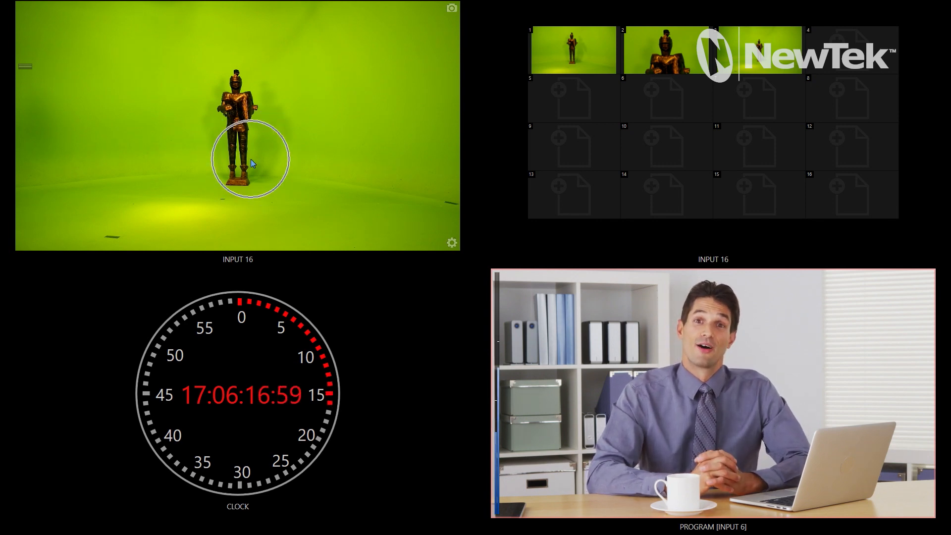
Turn off the source presets in the upper-right viewport and assign M/E 4 to the upper-left Input 16 viewport
right_click(602, 231)
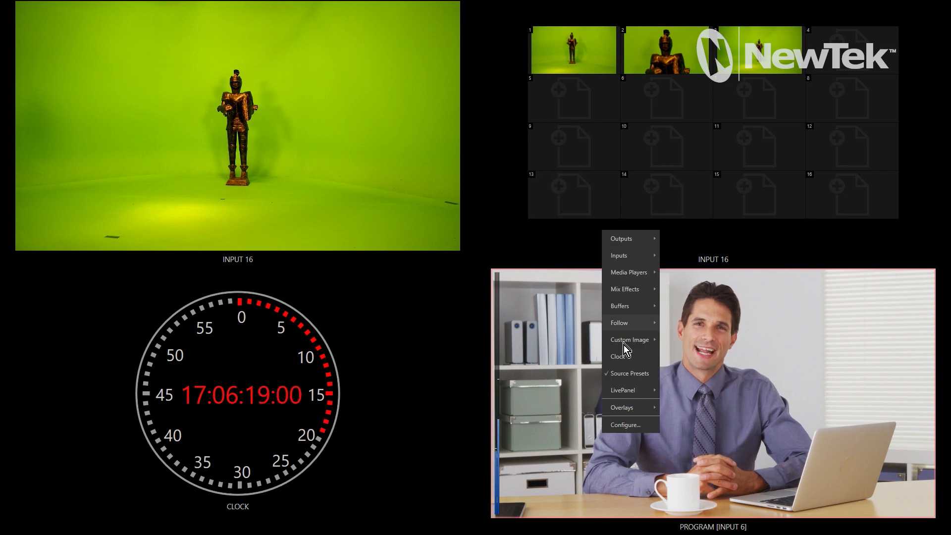
click(631, 371)
mouse_move(198, 124)
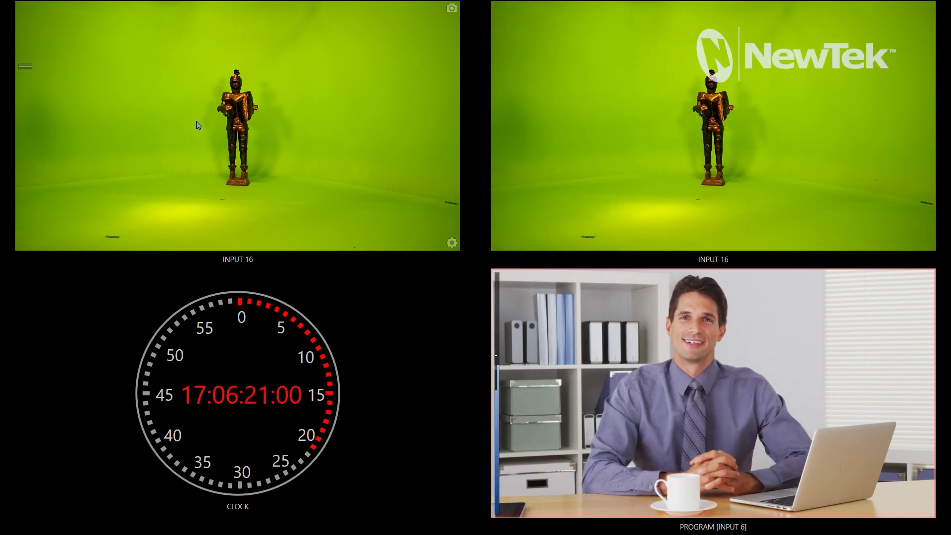
right_click(197, 118)
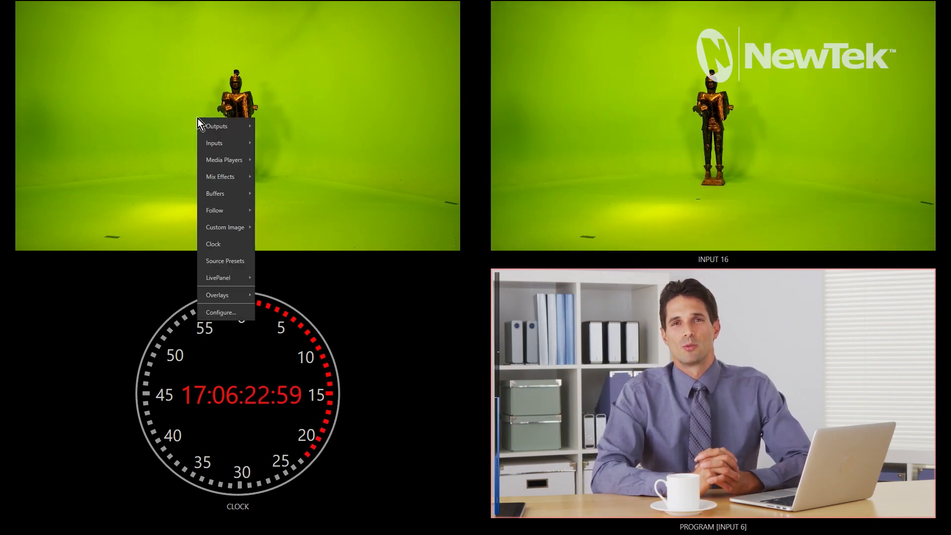
mouse_move(218, 176)
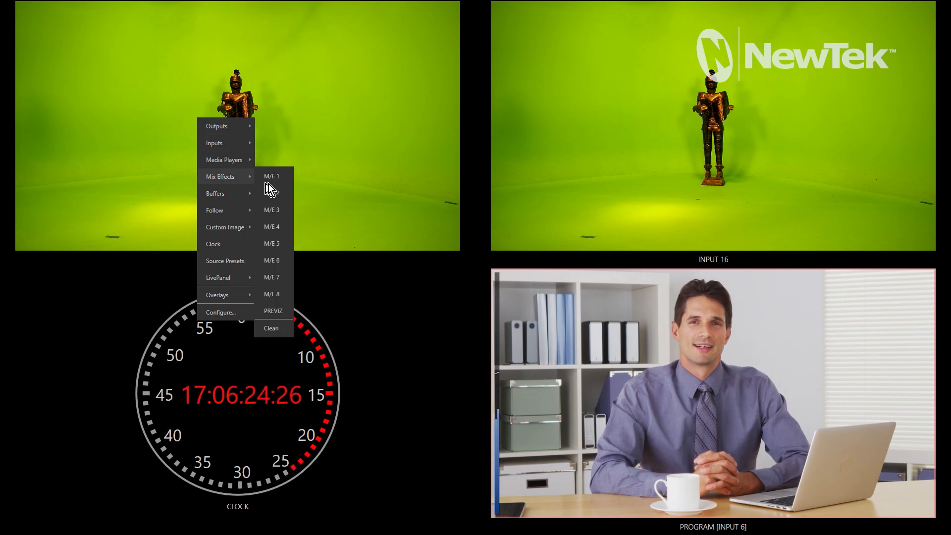
click(272, 228)
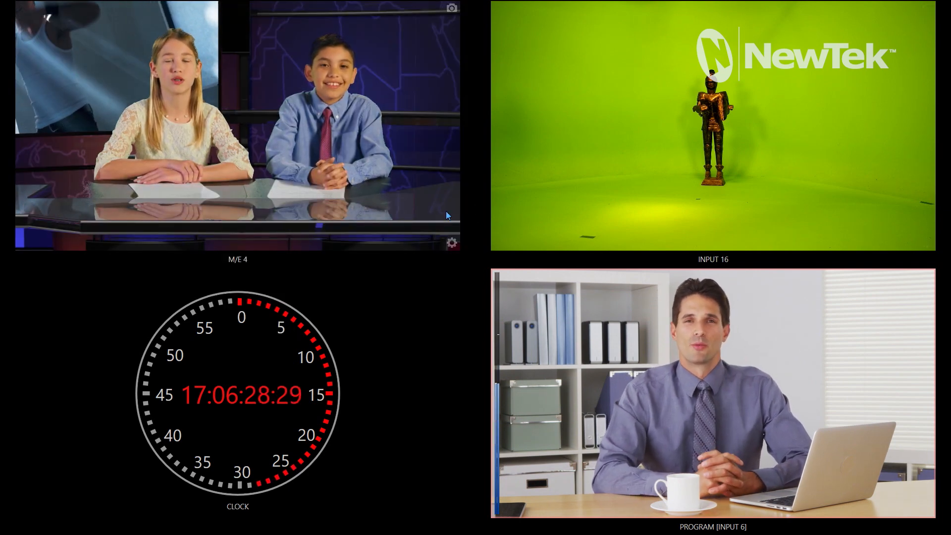
Open the M/E 4 settings and recall its preset 2, followed by preset 1
click(452, 243)
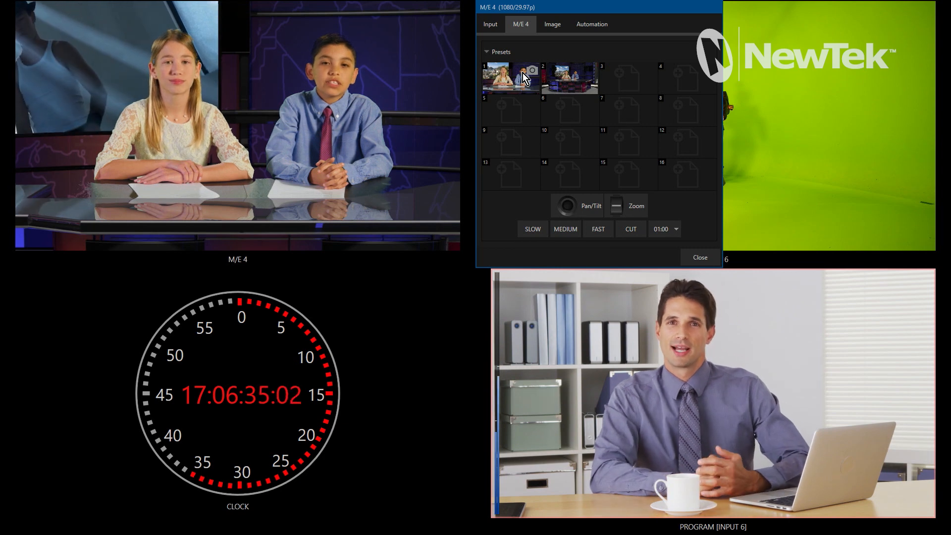
click(567, 87)
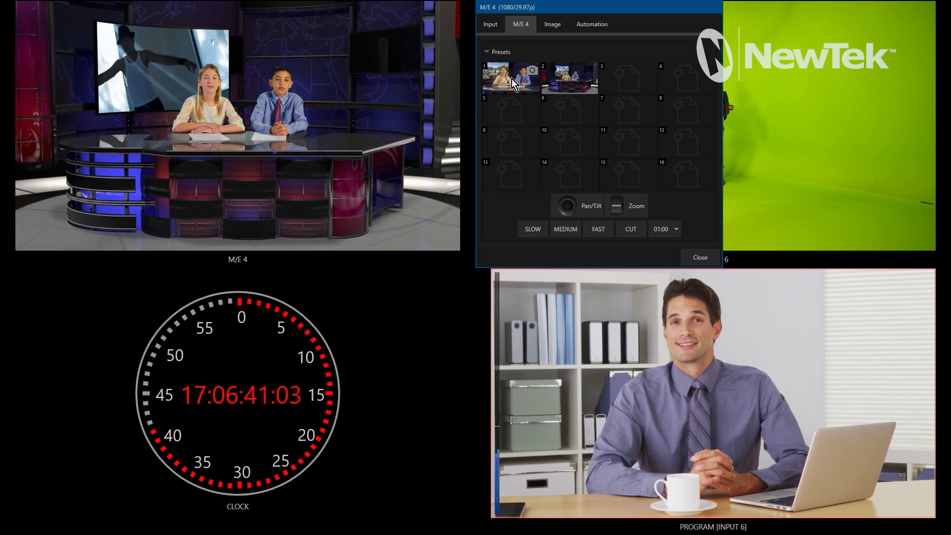
click(510, 79)
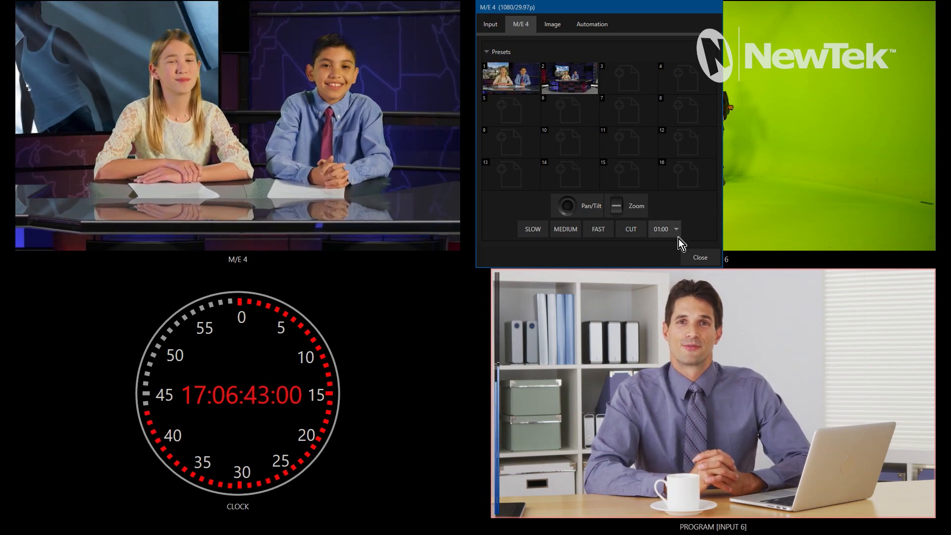
Close the M/E 4 settings and assign M/E 4 to the upper-right Input 16 viewport
click(697, 258)
right_click(617, 92)
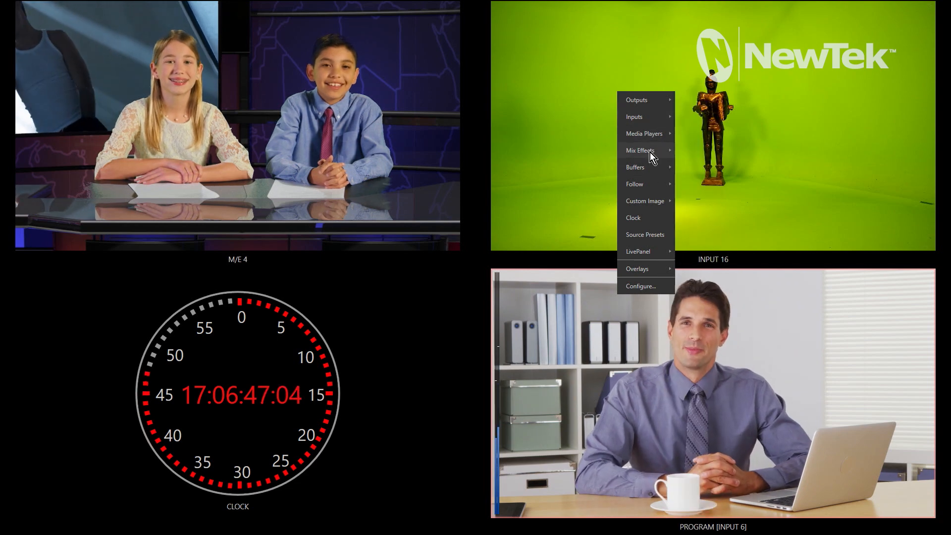
mouse_move(649, 151)
click(691, 200)
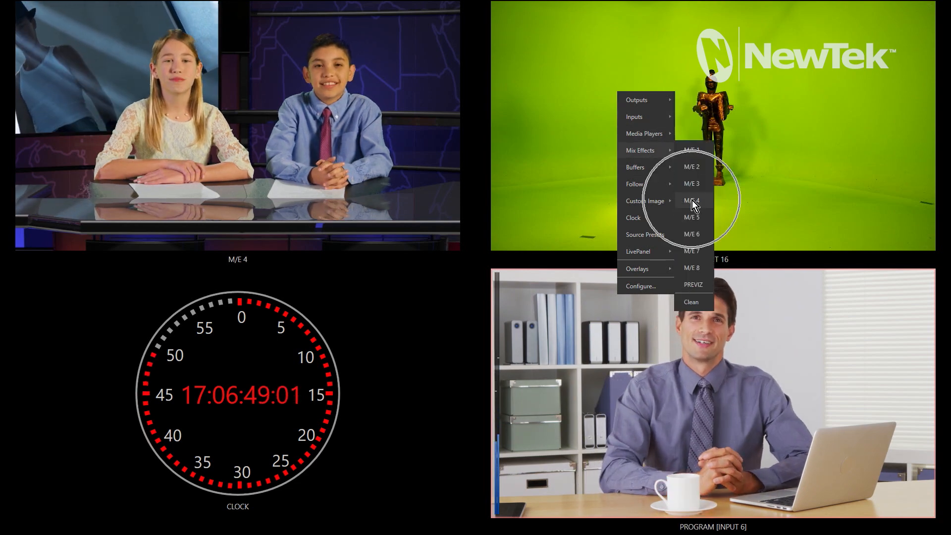
Recall M/E 4's preset 2 followed by preset 1 from source presets shown in the upper-right viewport, and hide the presets
right_click(688, 129)
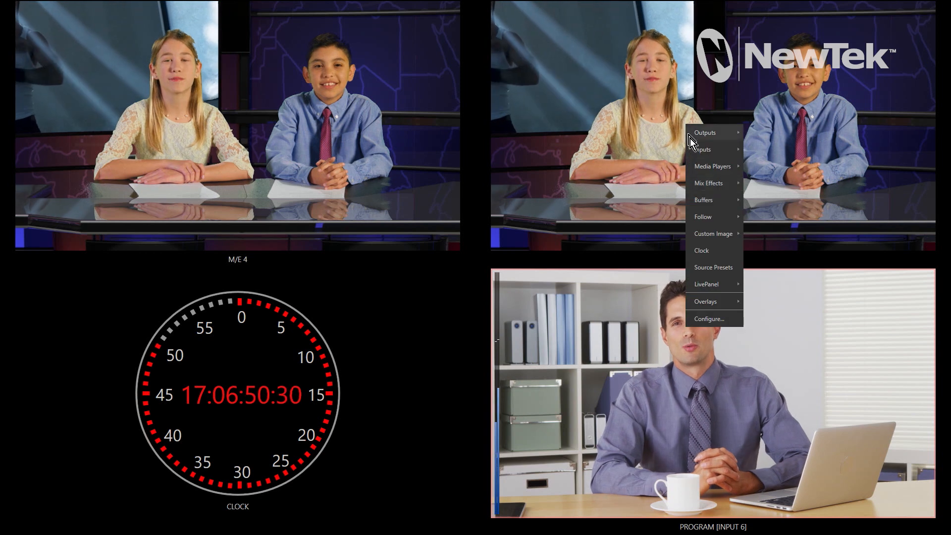
click(722, 266)
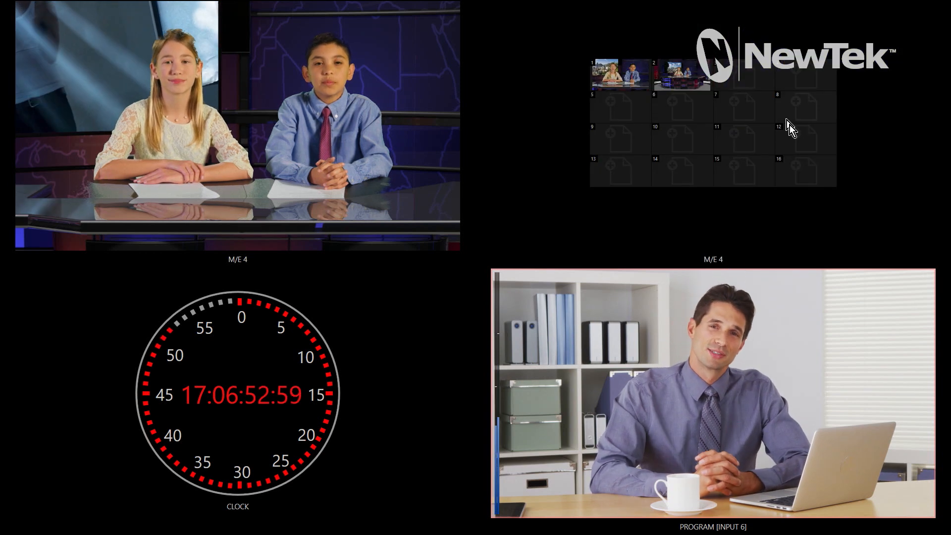
click(681, 79)
click(629, 73)
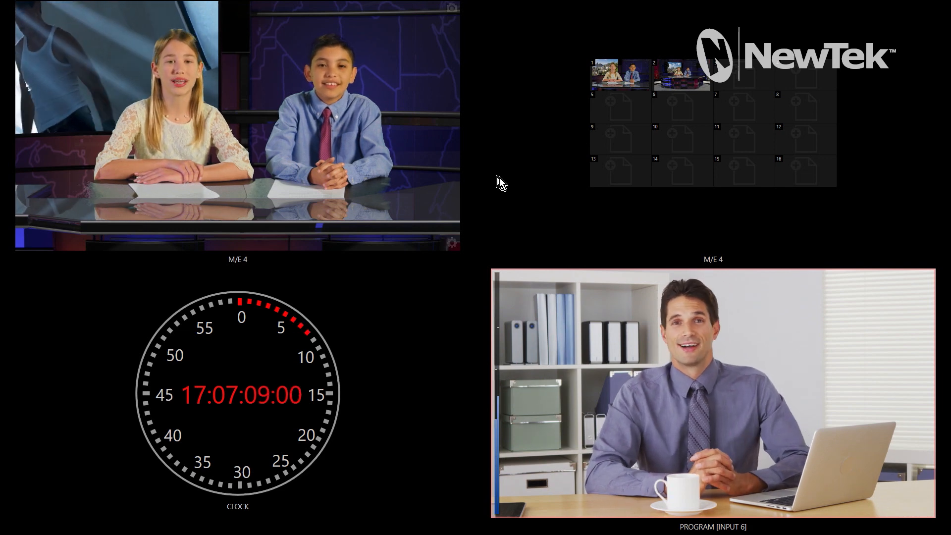
right_click(568, 187)
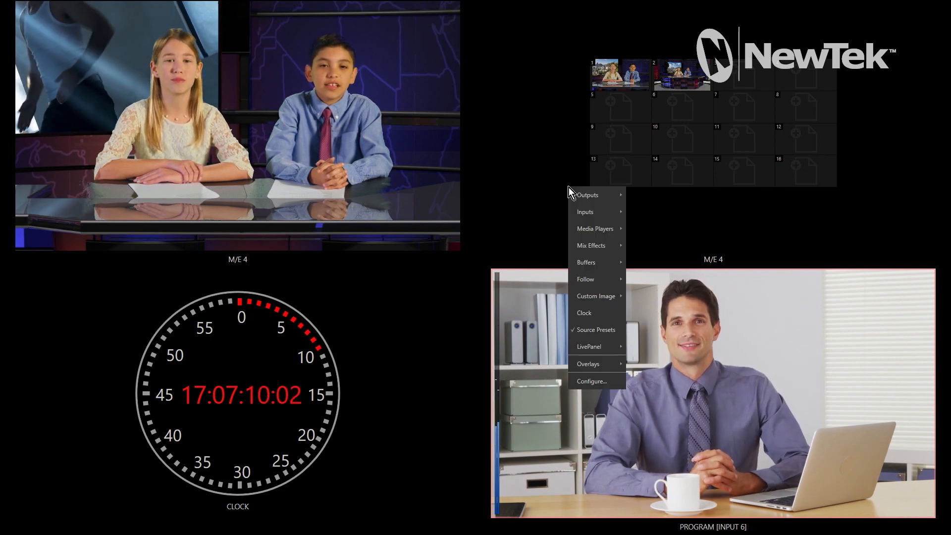
click(589, 336)
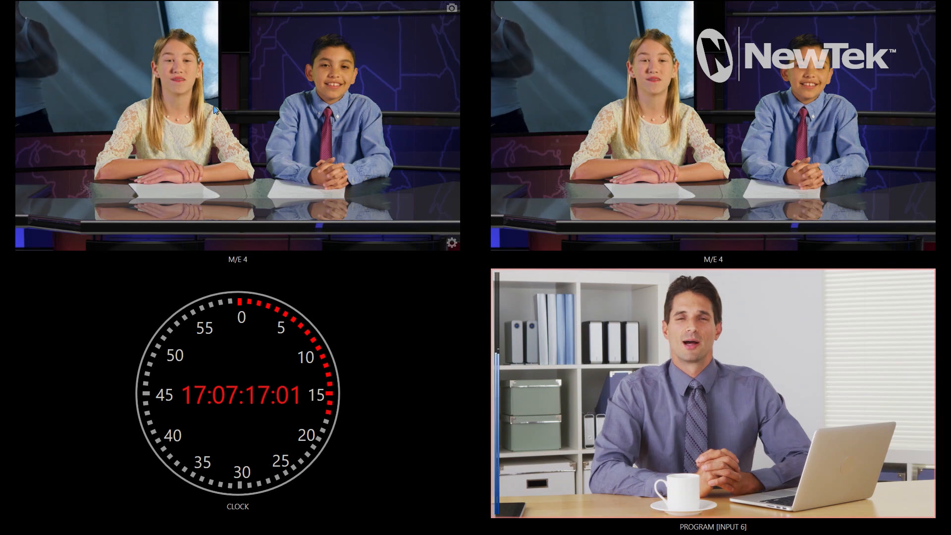
Assign the media player DDR 4 to the upper-left M/E 4 viewport
right_click(245, 106)
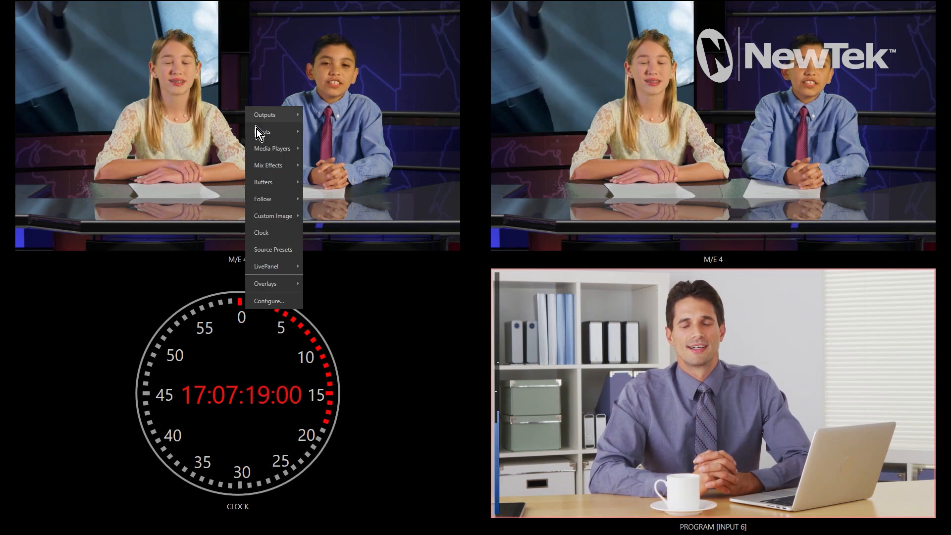
mouse_move(271, 148)
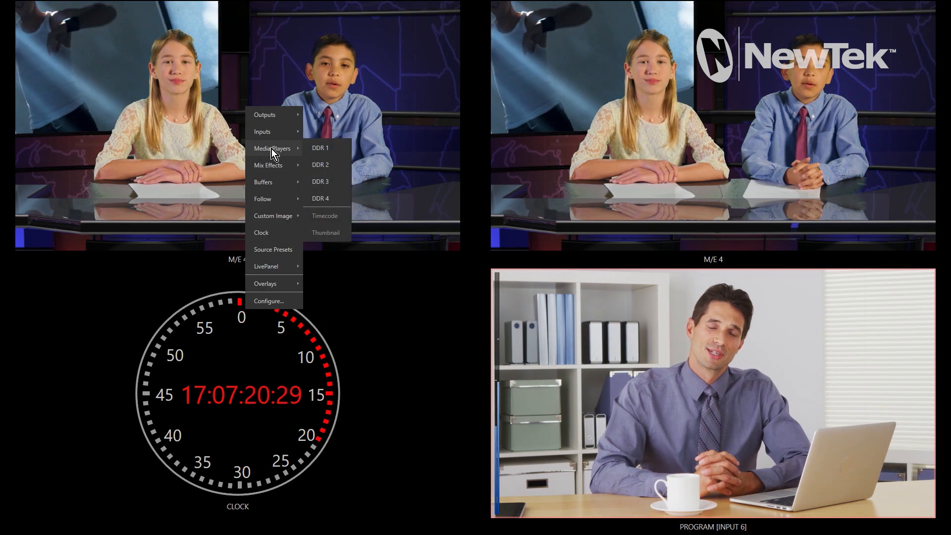
click(331, 196)
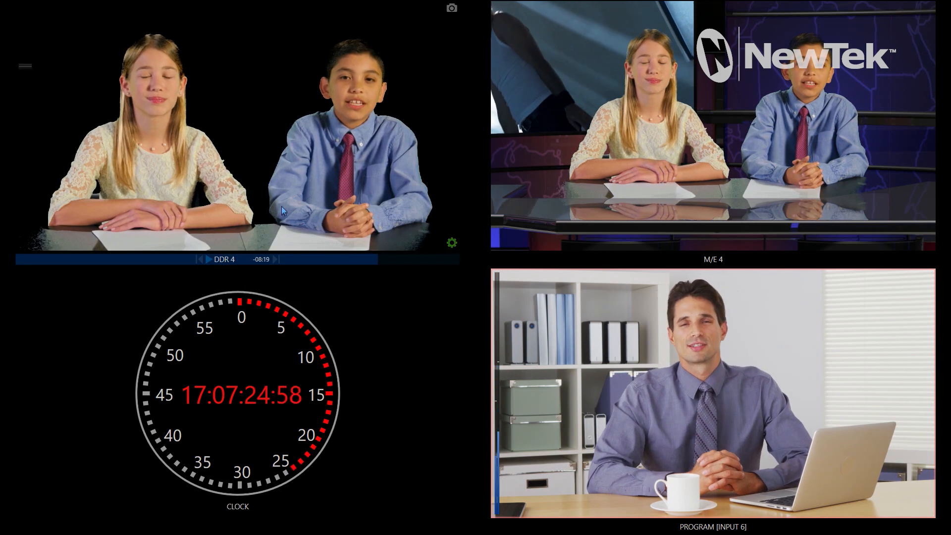
key(ctrl)
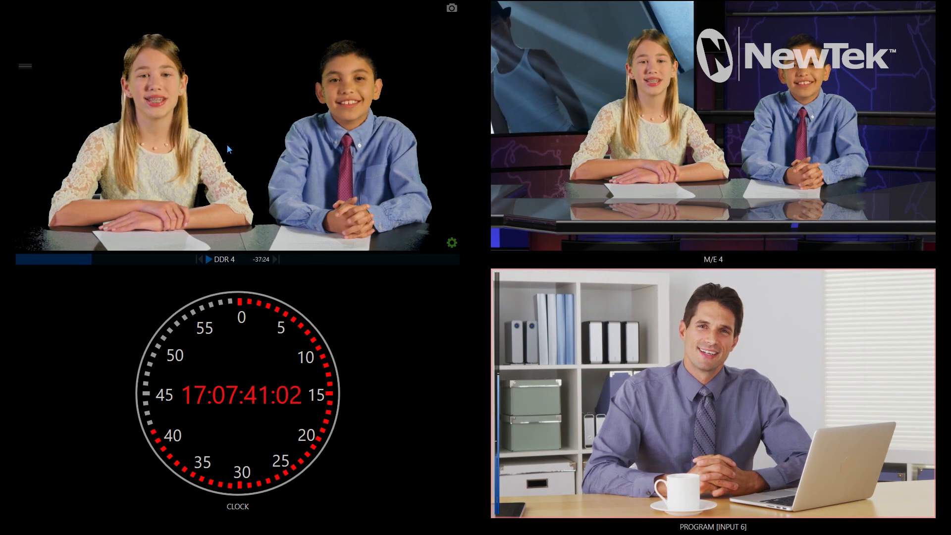
Turn on the 4:3 Safe and Center Cross overlays in the DDR 4 viewport
right_click(277, 142)
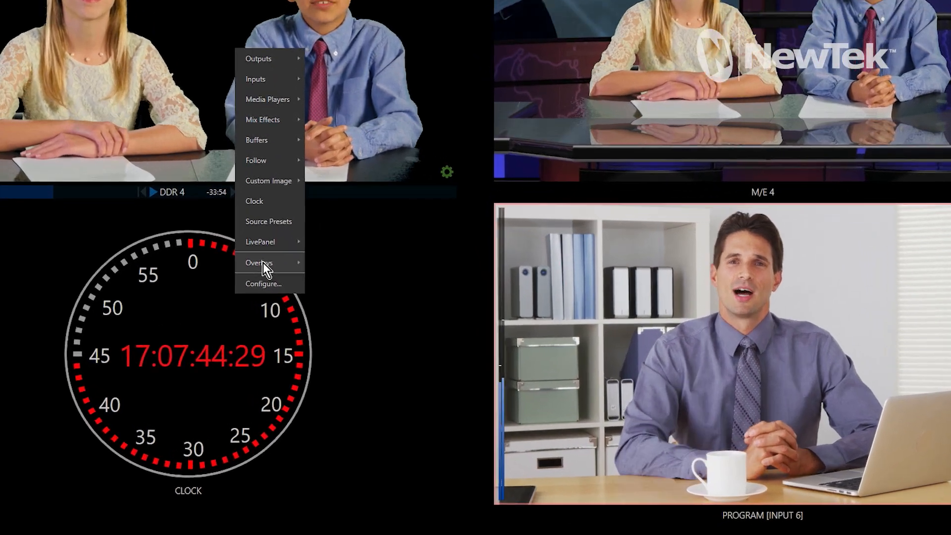
mouse_move(296, 318)
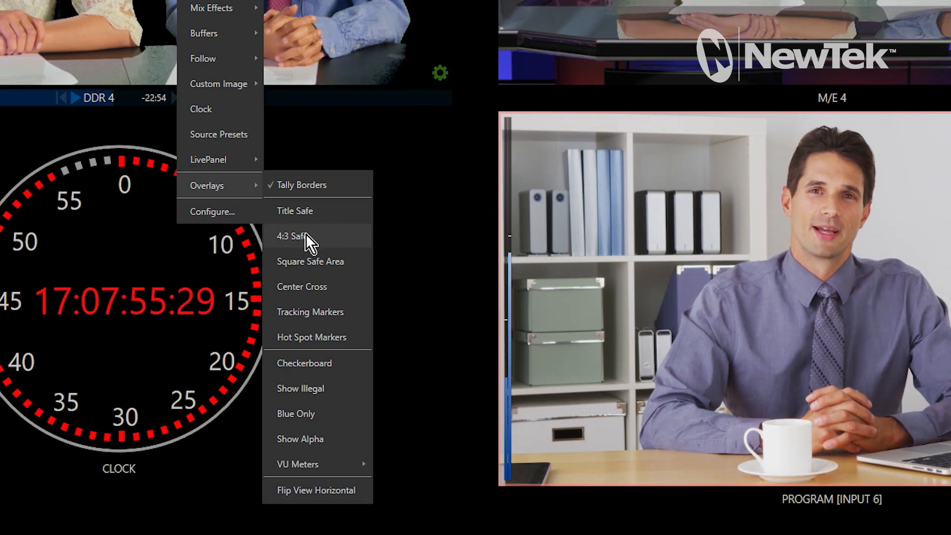
click(350, 237)
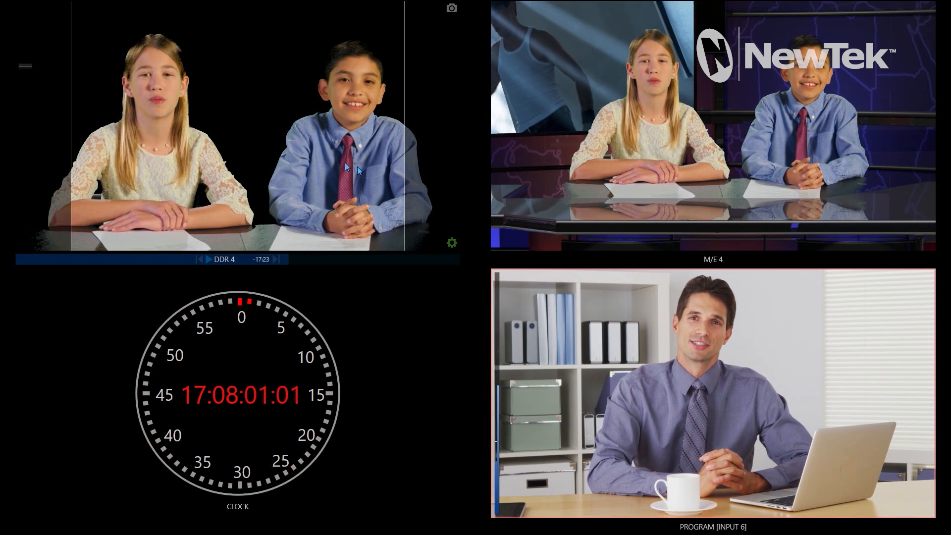
right_click(304, 153)
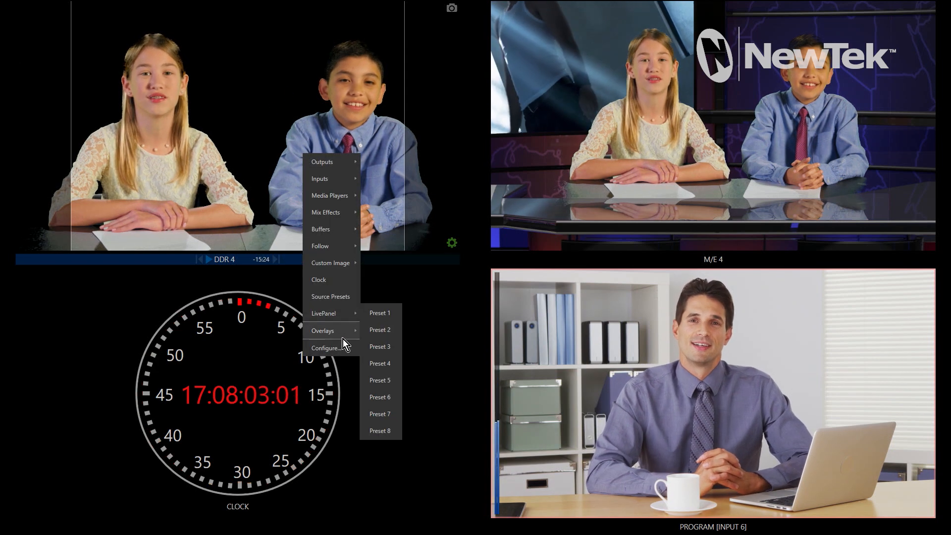
mouse_move(346, 329)
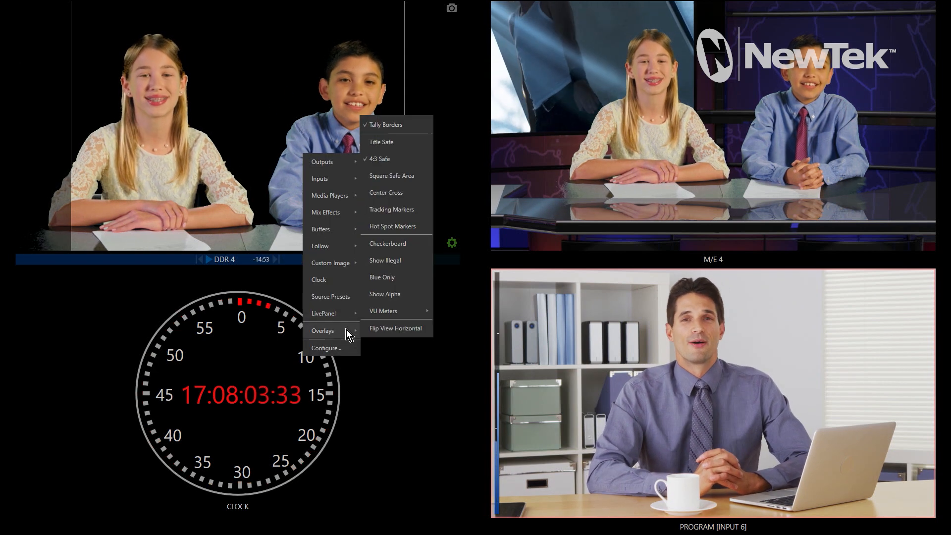
click(396, 195)
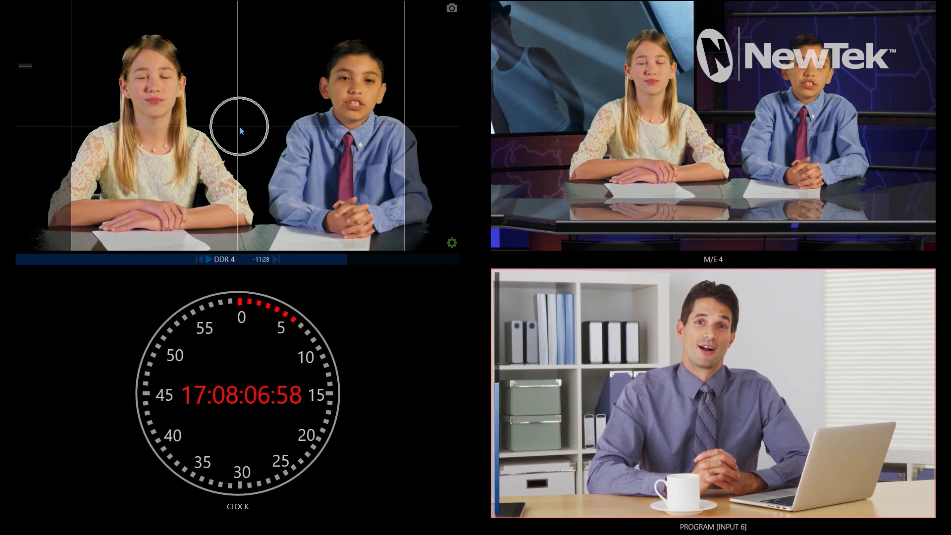
Turn on the Checkerboard overlay behind the keyed subjects in the DDR 4 viewport
right_click(279, 152)
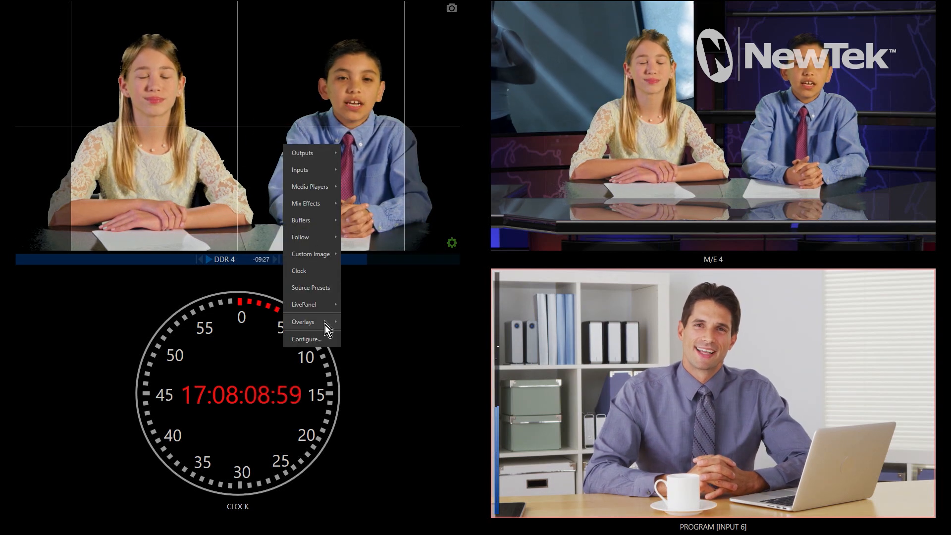
mouse_move(325, 328)
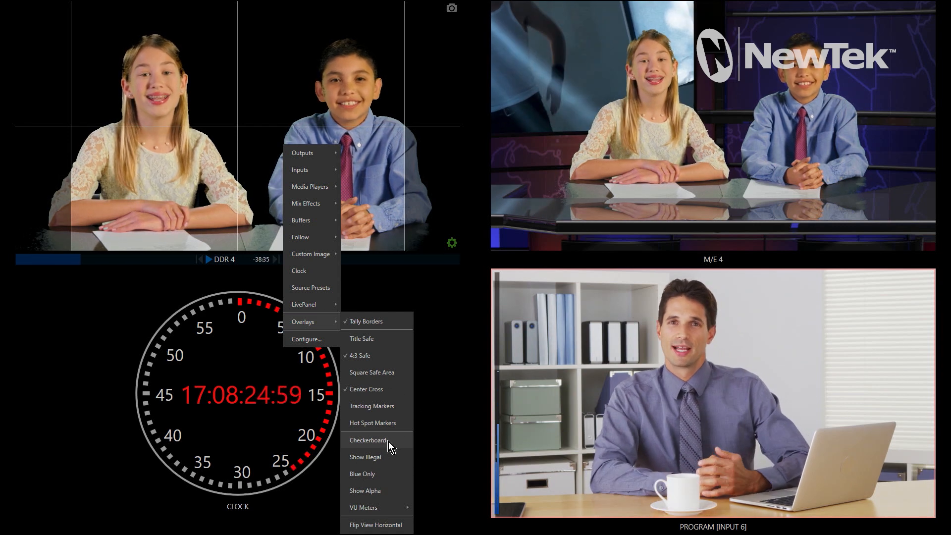
click(388, 441)
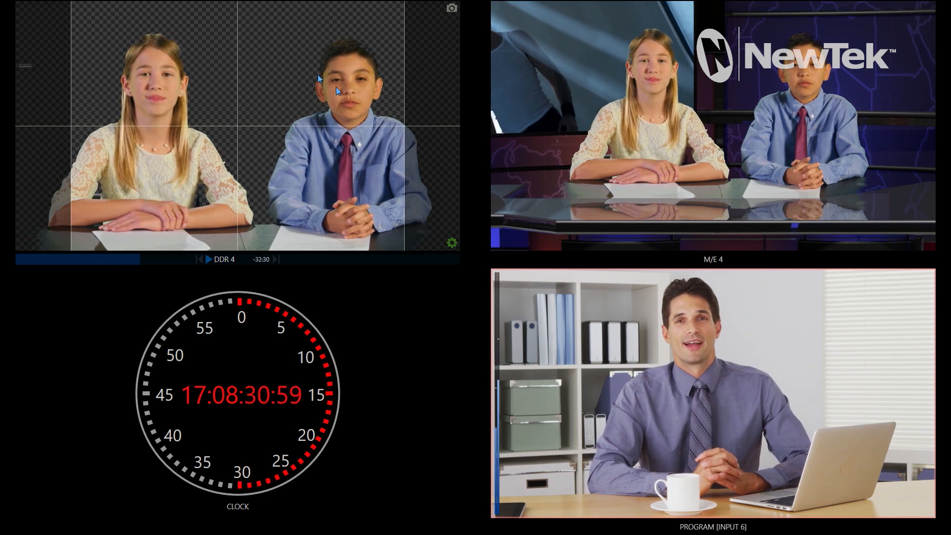
Turn on the Show Alpha overlay in the DDR 4 viewport to inspect the key's matte
right_click(292, 72)
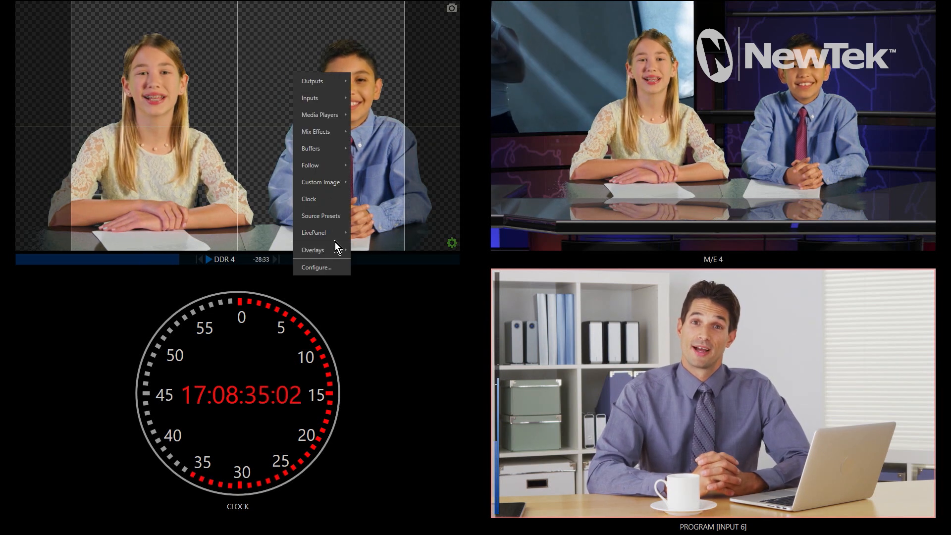
mouse_move(330, 244)
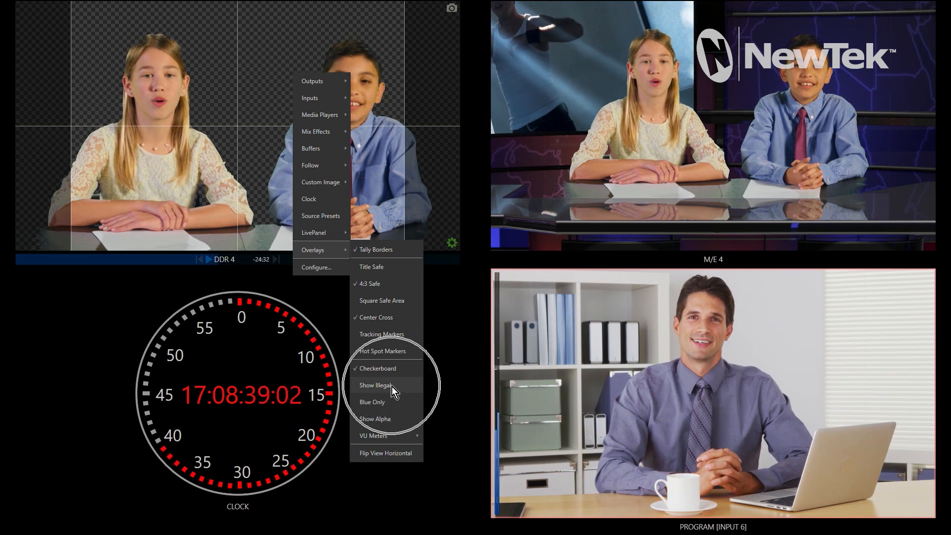
click(400, 418)
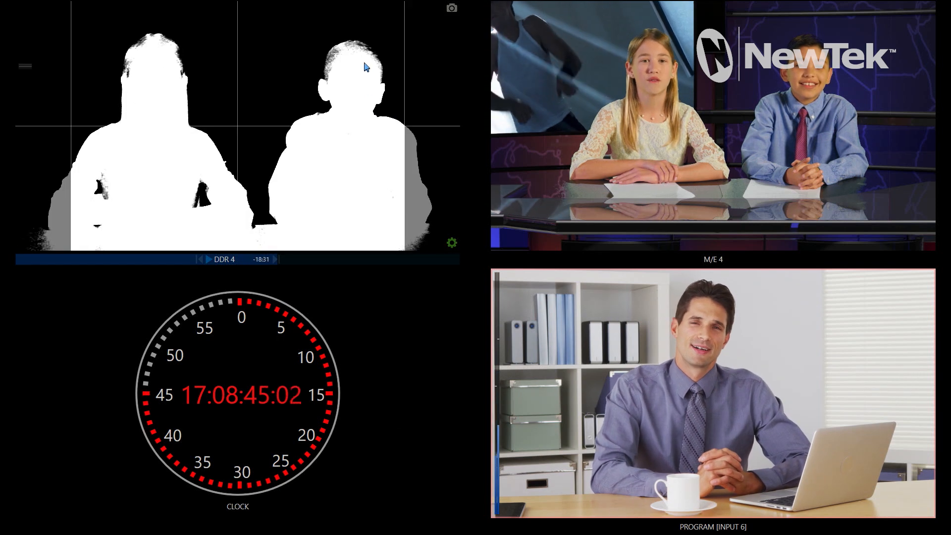
click(142, 48)
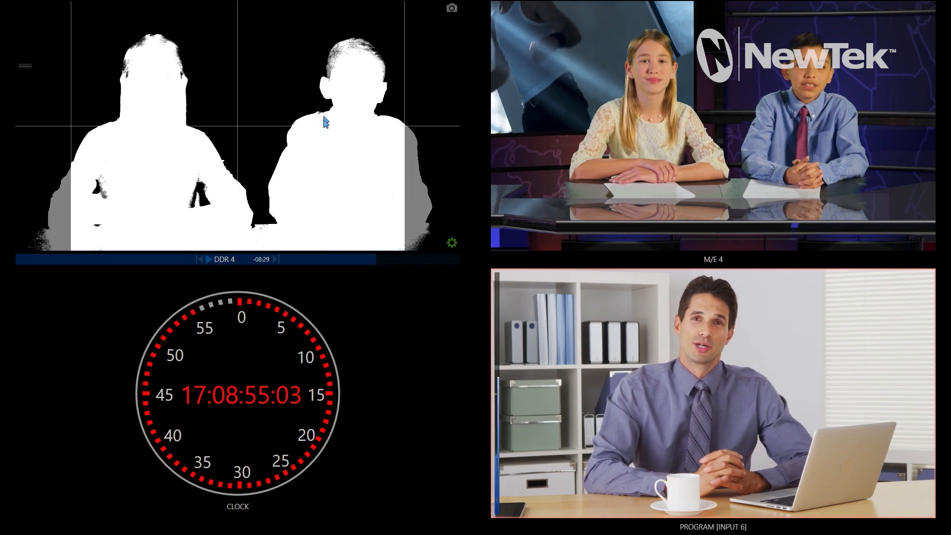
Review the VU Meters channel options for the DDR 4 viewport and turn off its Show Alpha overlay
right_click(256, 137)
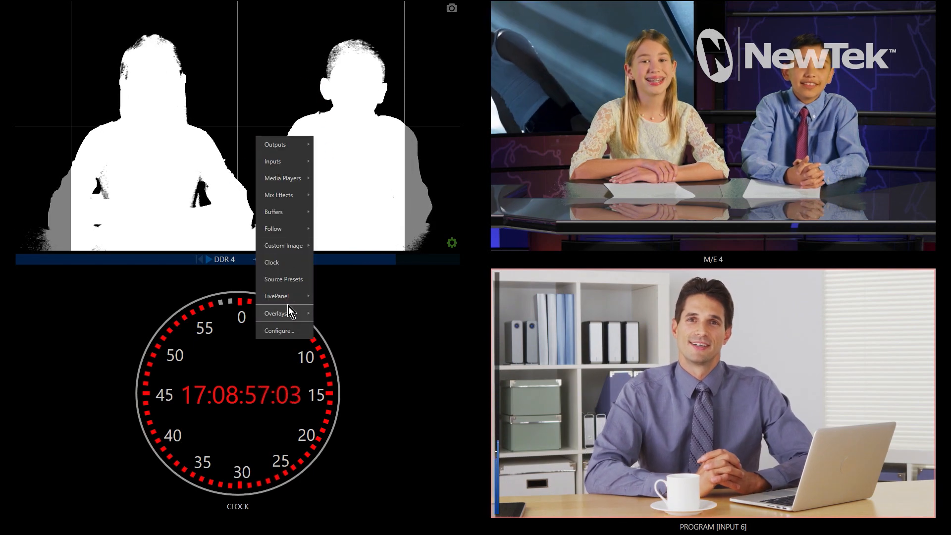
mouse_move(292, 314)
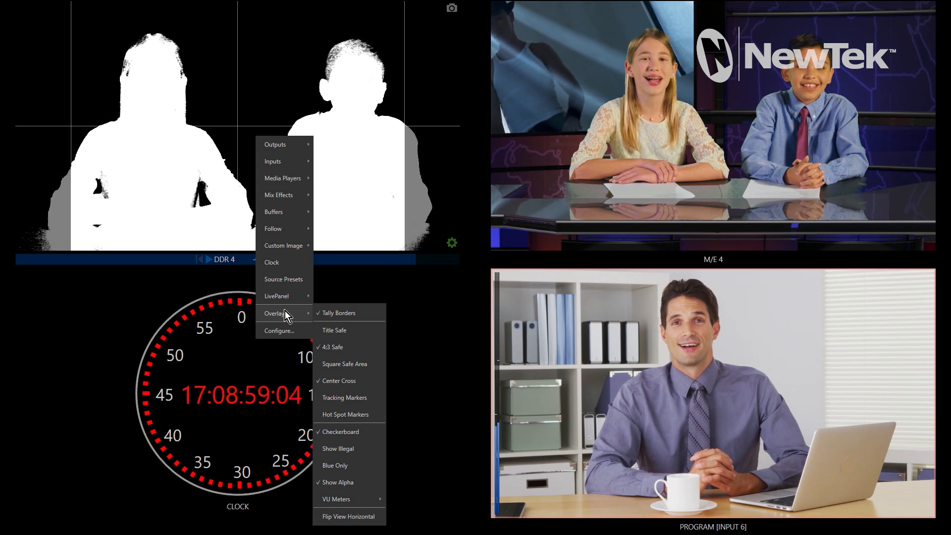
mouse_move(362, 493)
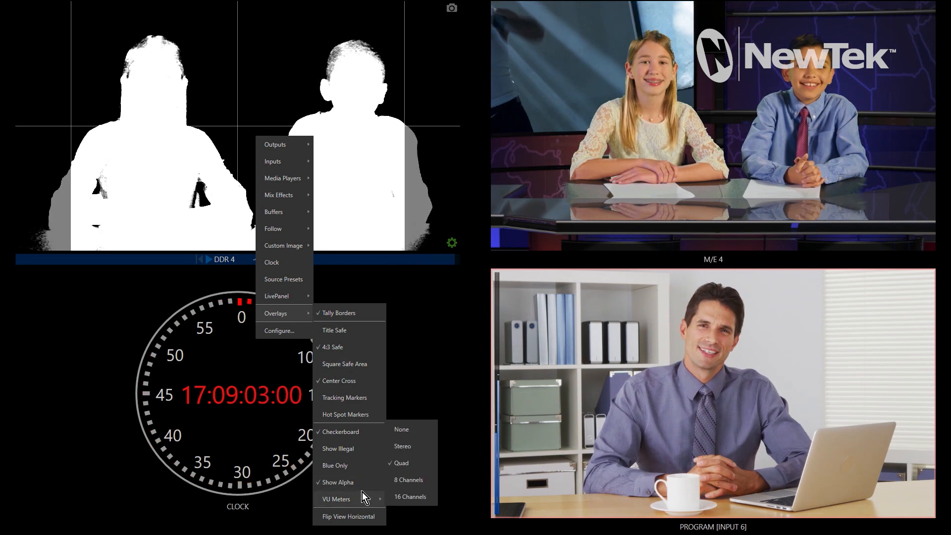
key(ctrl)
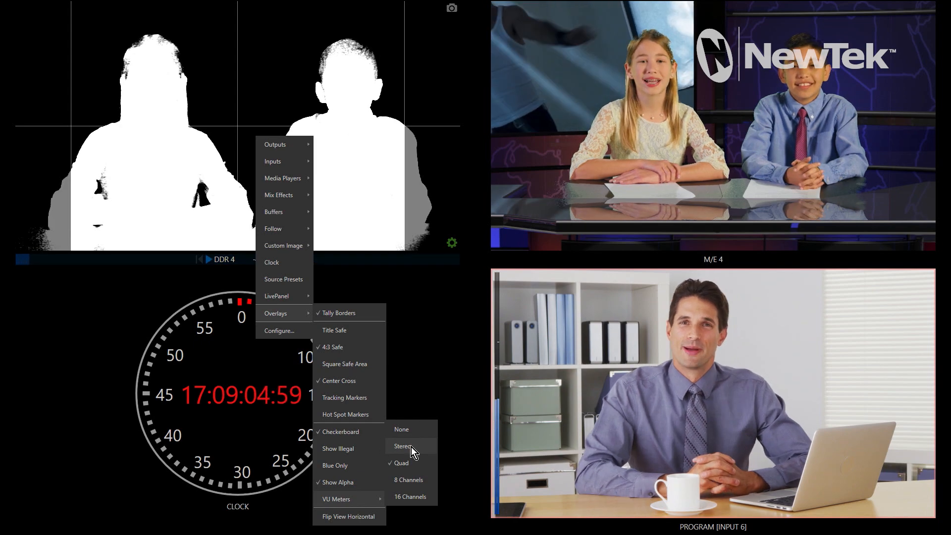
key(ctrl)
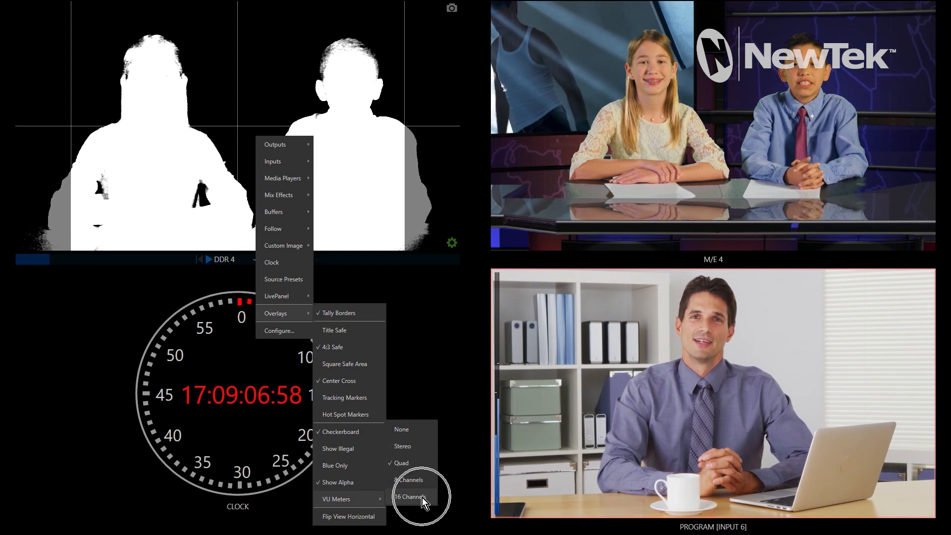
click(352, 484)
Turn on Flip View Horizontal for the DDR 4 viewport
right_click(320, 189)
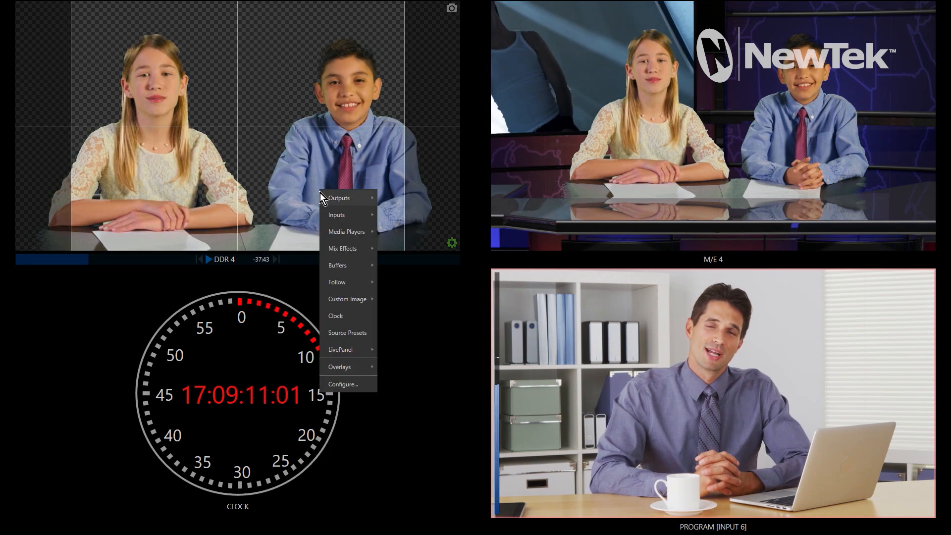
mouse_move(361, 351)
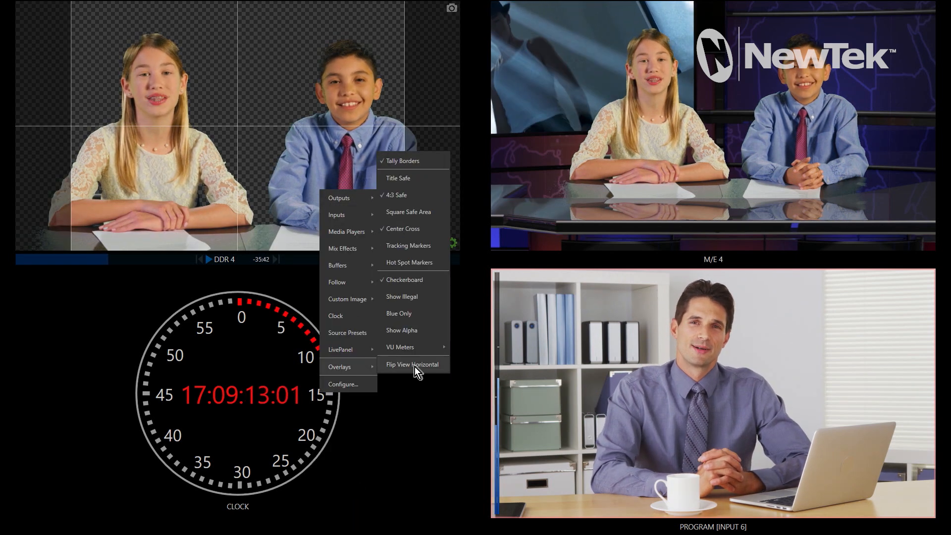
key(ctrl)
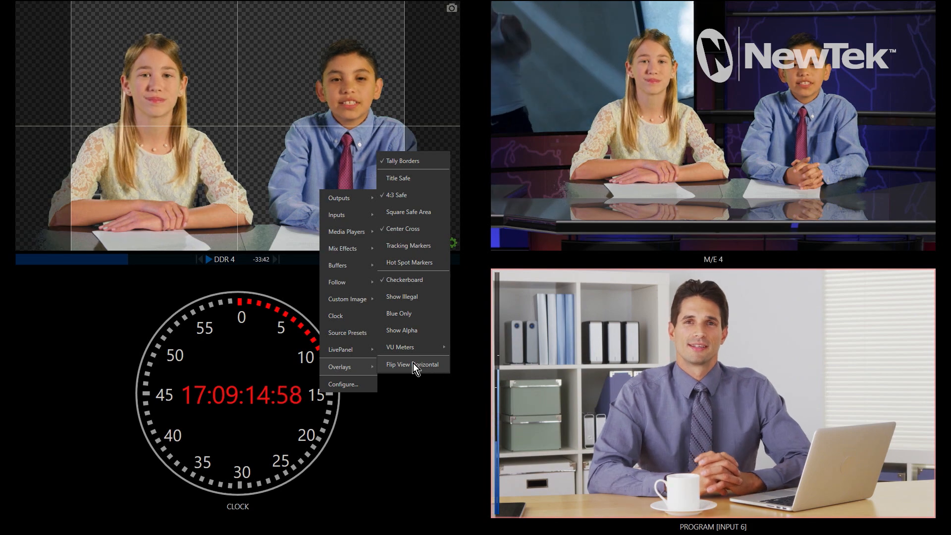
click(420, 367)
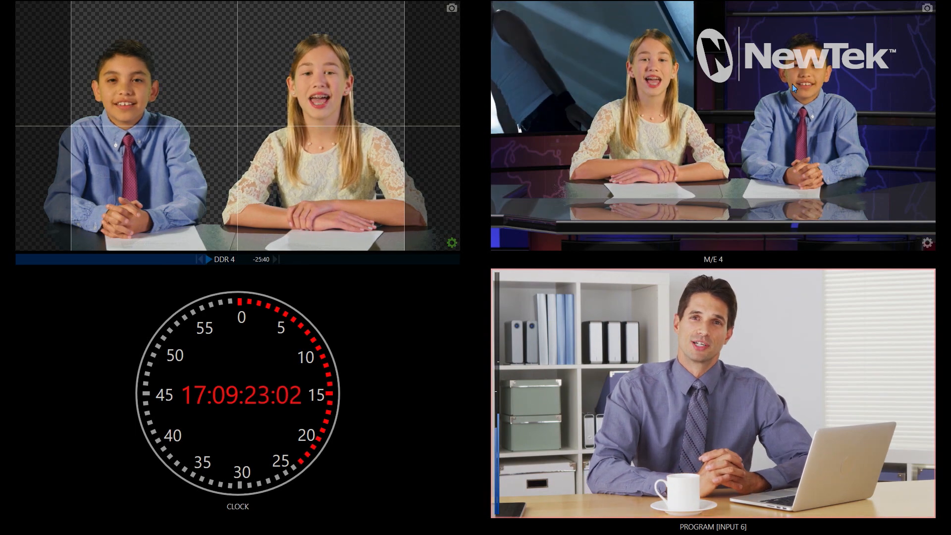
Turn off Flip View Horizontal for the DDR 4 viewport
right_click(290, 142)
mouse_move(329, 319)
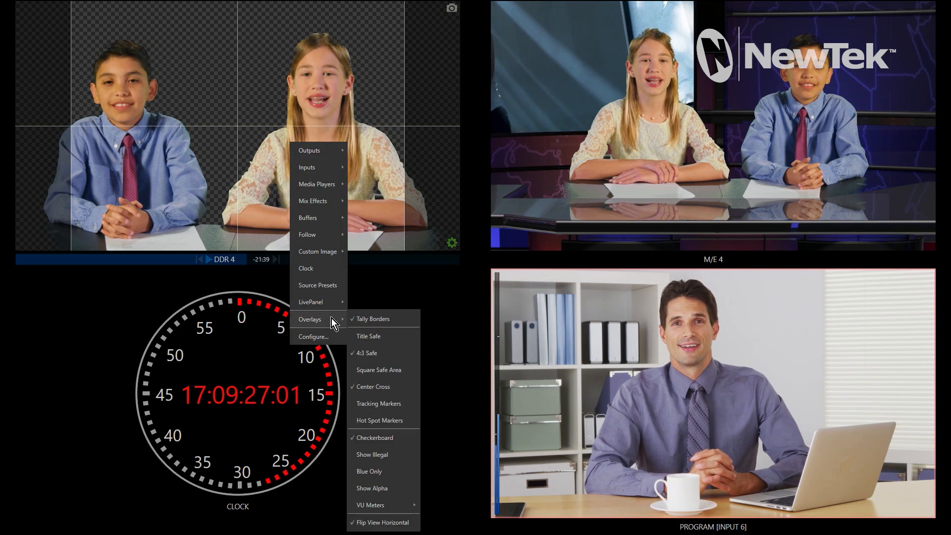
click(384, 522)
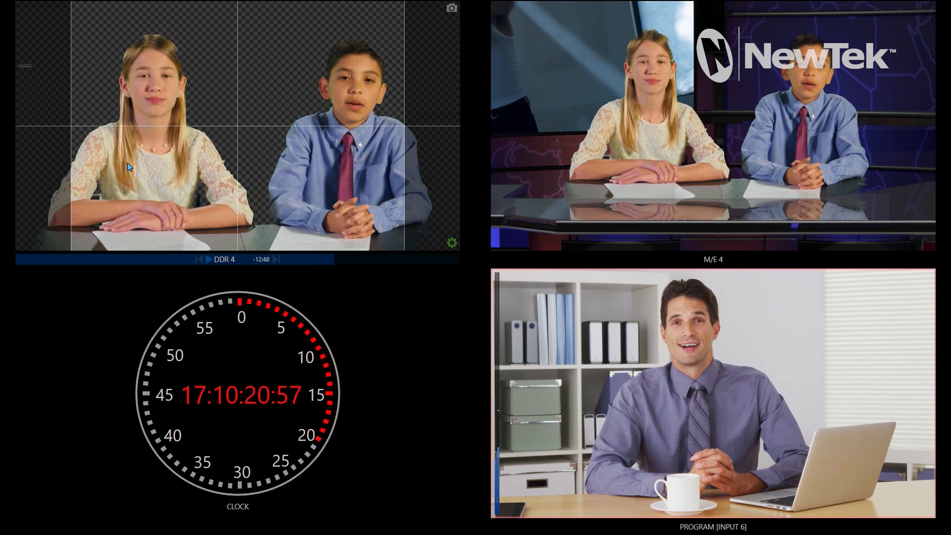
Assign LivePanel Preset 1 to the DDR 4 viewport
right_click(187, 175)
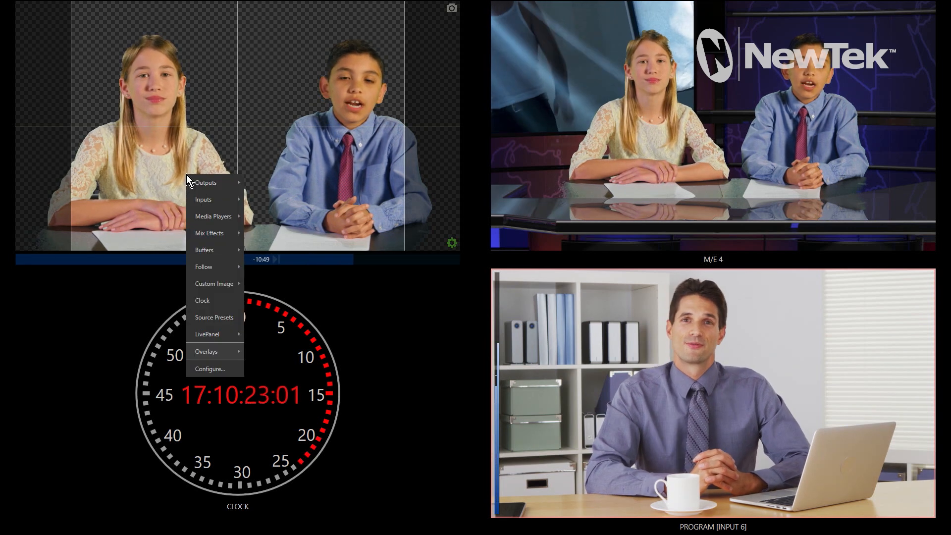
mouse_move(212, 340)
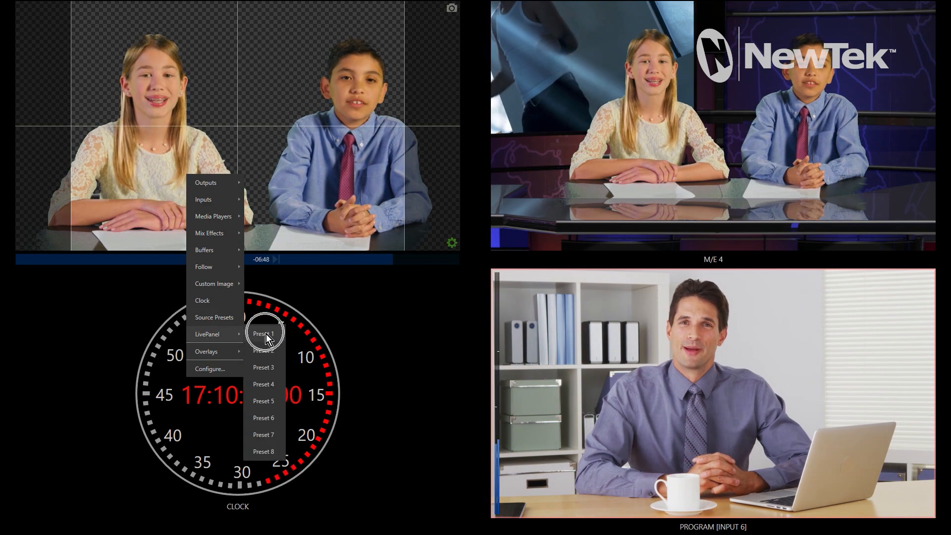
click(264, 367)
click(266, 385)
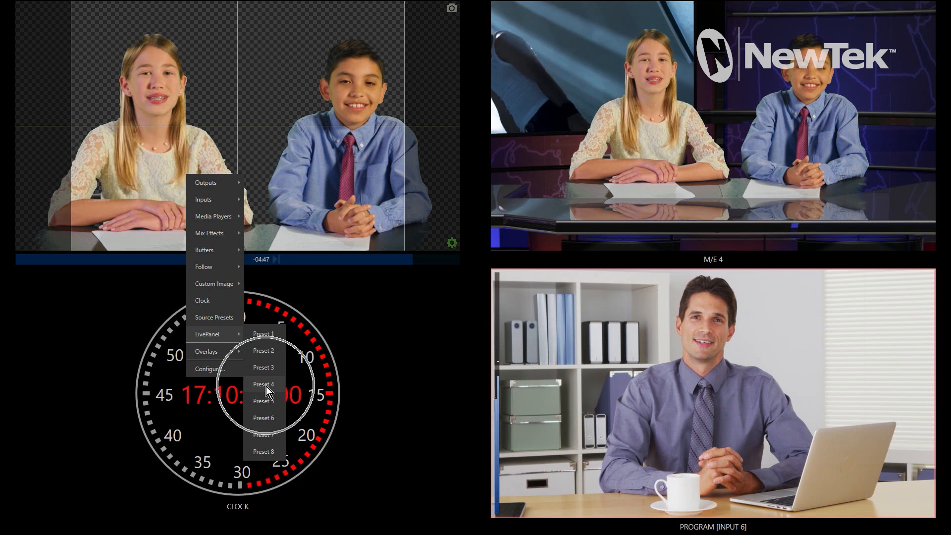
click(264, 331)
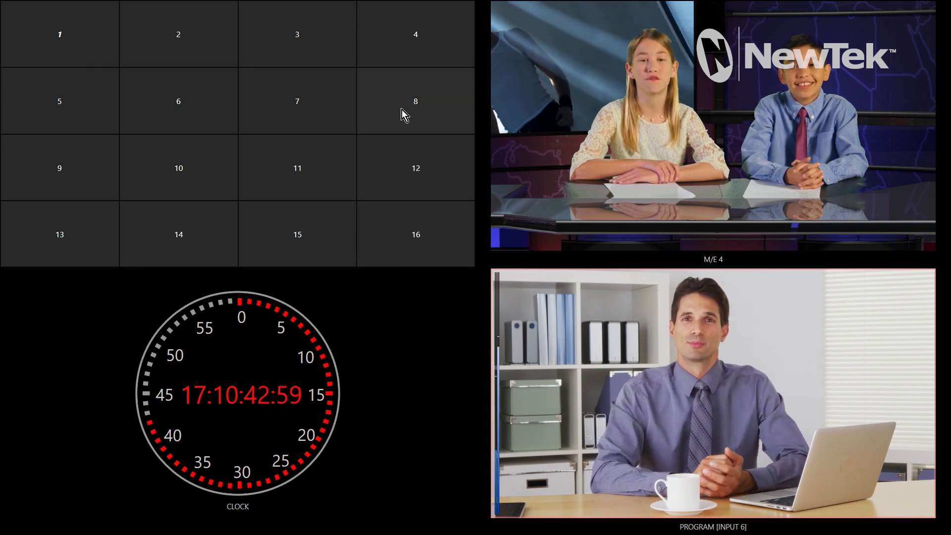
Open the LivePanel viewport's button configuration and set button 1 to width 2 and height 2
right_click(368, 118)
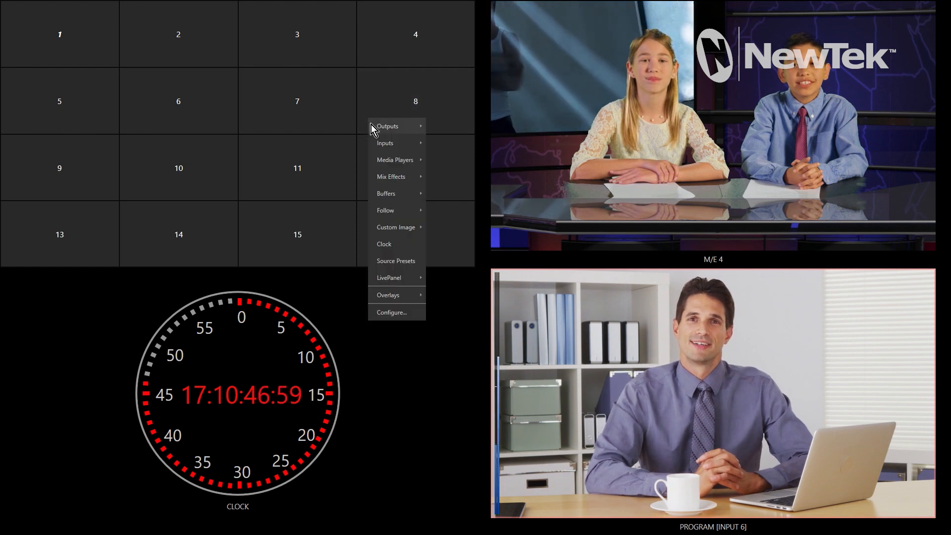
click(390, 312)
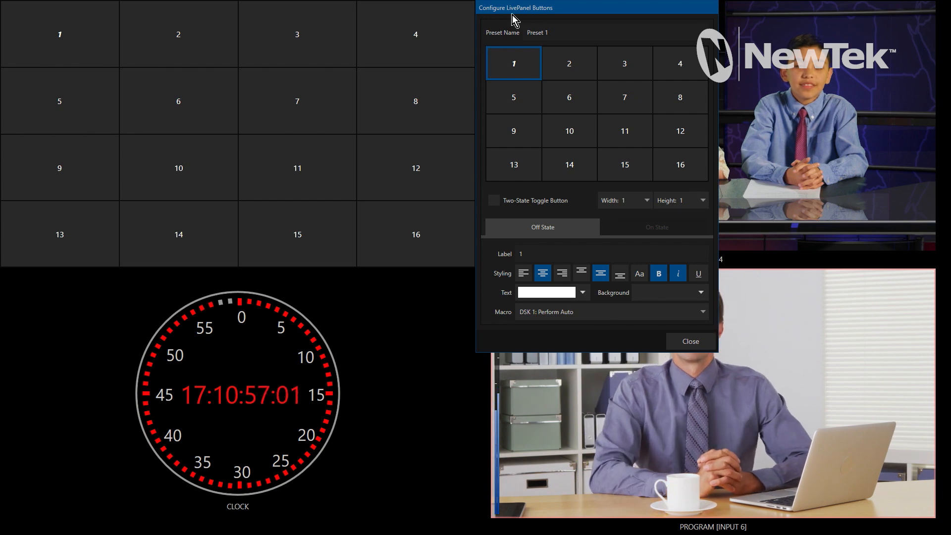
click(515, 71)
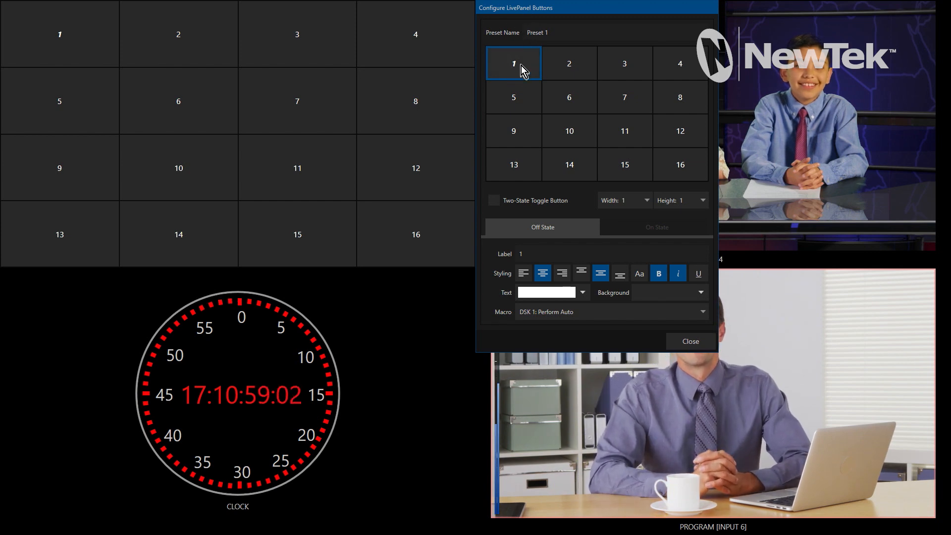
click(521, 64)
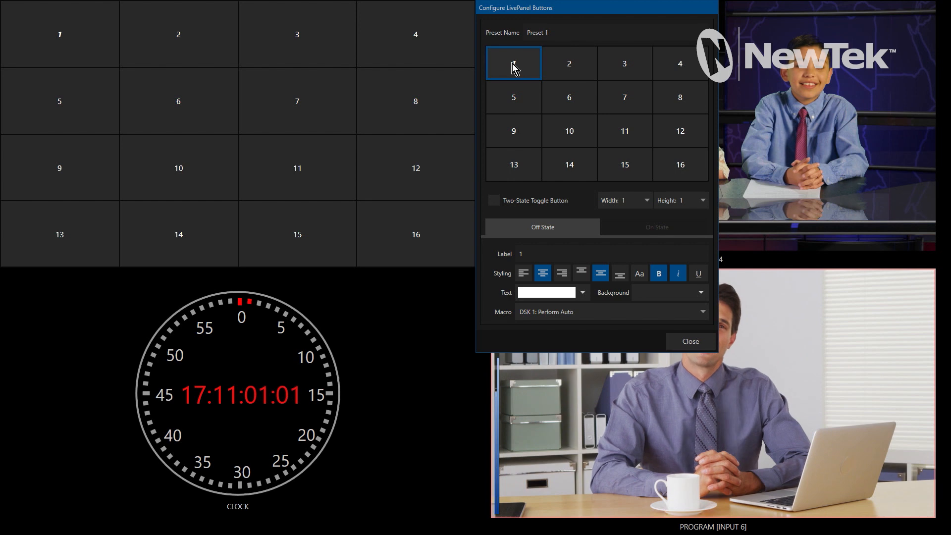
click(622, 201)
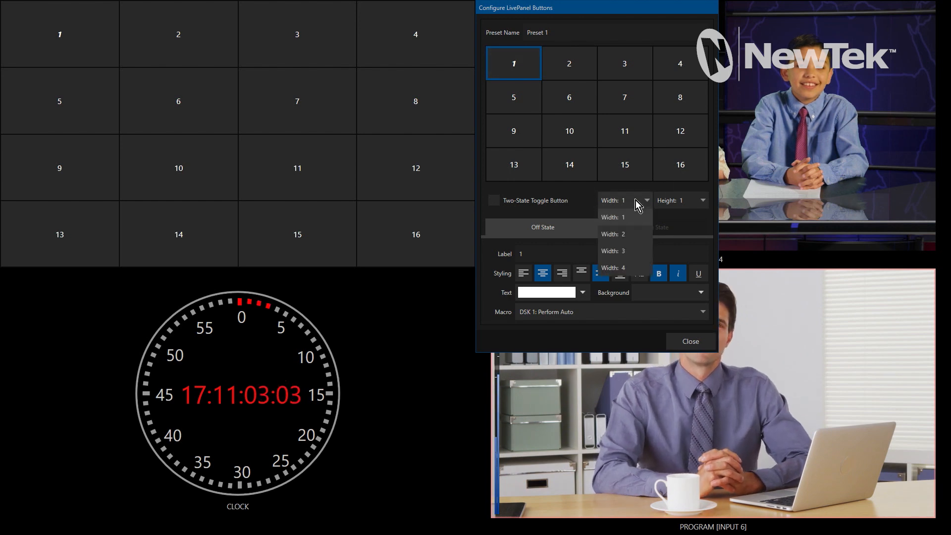
click(631, 235)
click(669, 202)
click(683, 234)
click(578, 86)
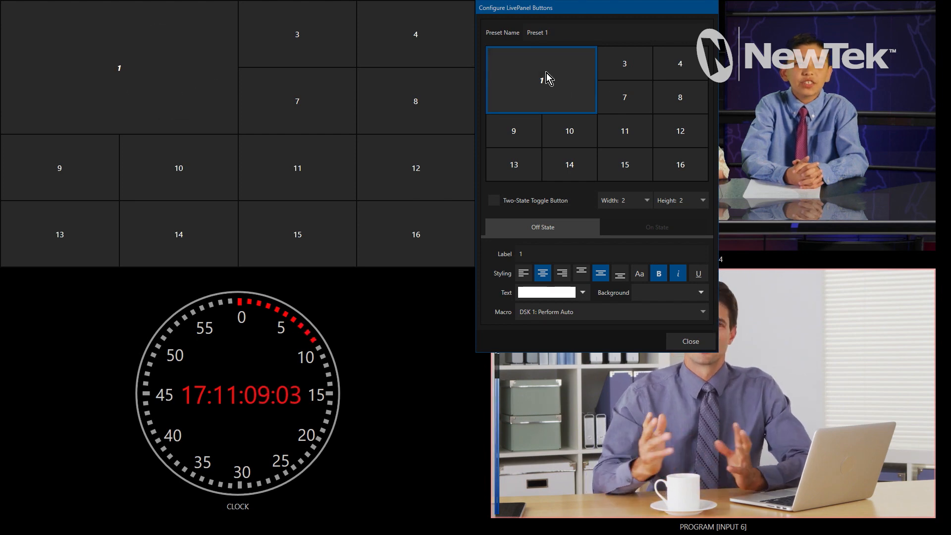
Label the enlarged LivePanel button DSK 1 AUTO and try out its text styling, keeping bold and italic
click(509, 200)
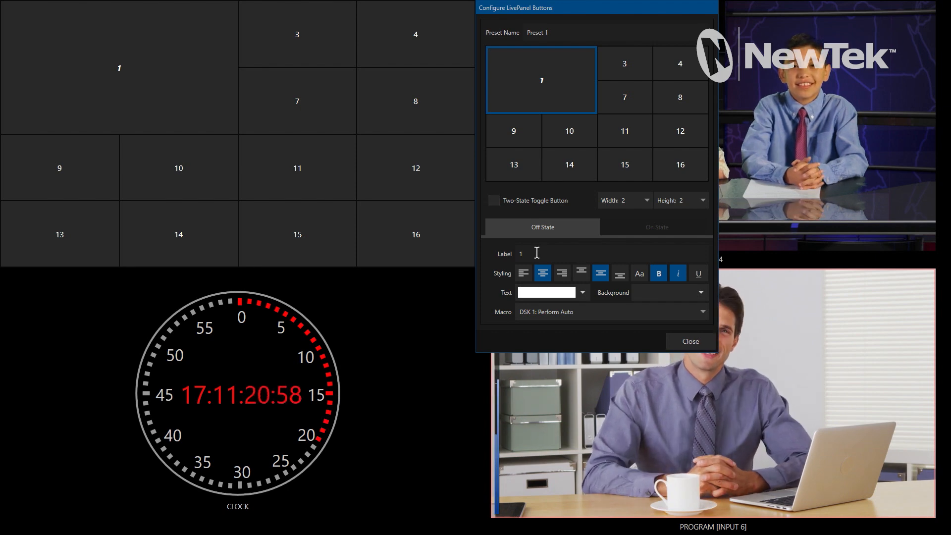
text(DSK 1 AUTO)
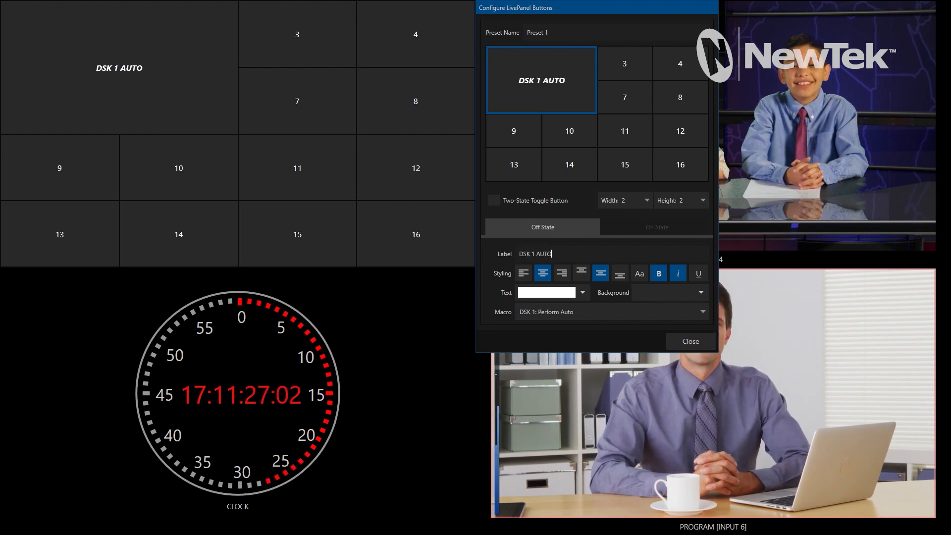
click(657, 274)
click(659, 273)
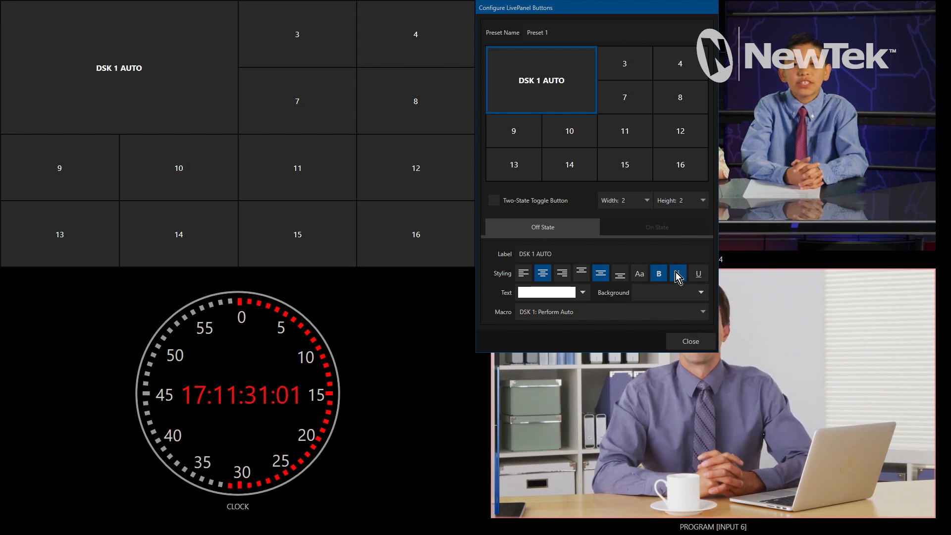
Set the DSK 1 AUTO button's text color to light blue and its background to crimson
click(551, 293)
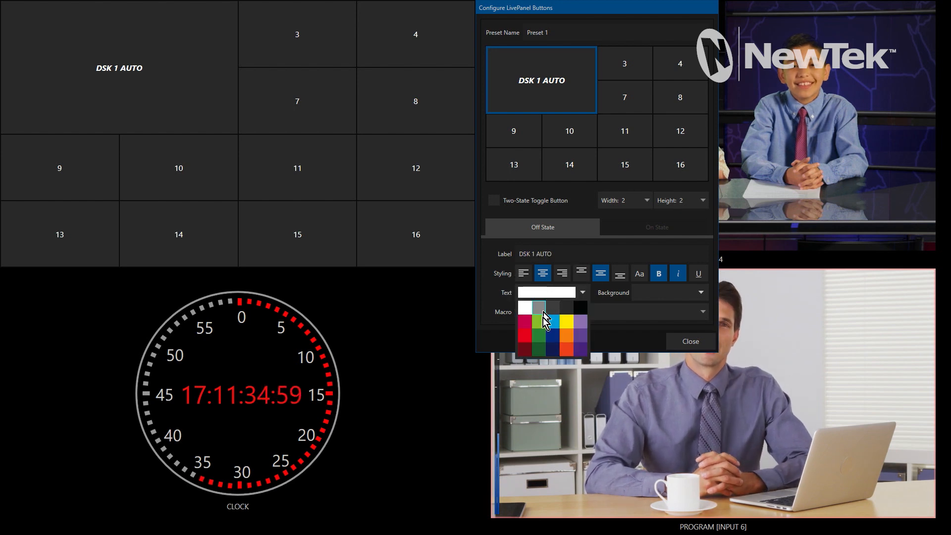
click(552, 324)
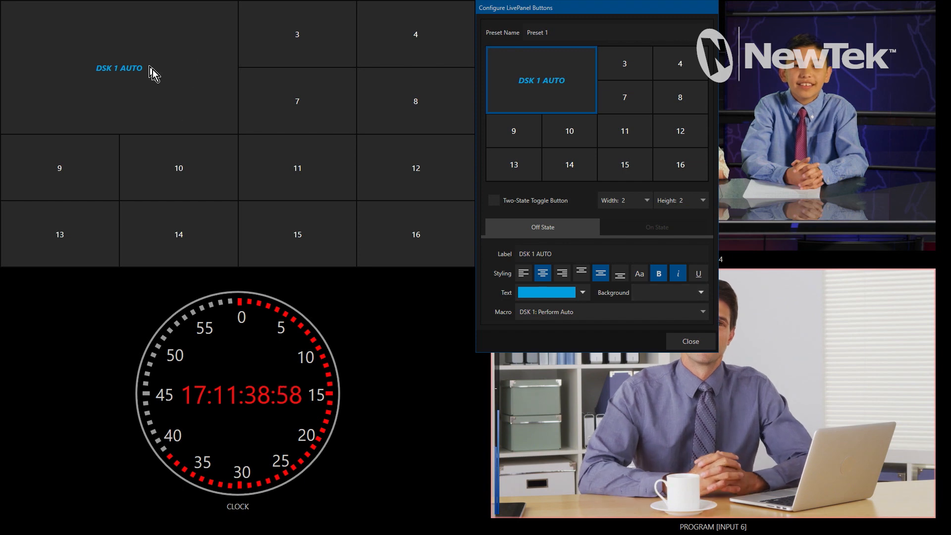
click(655, 294)
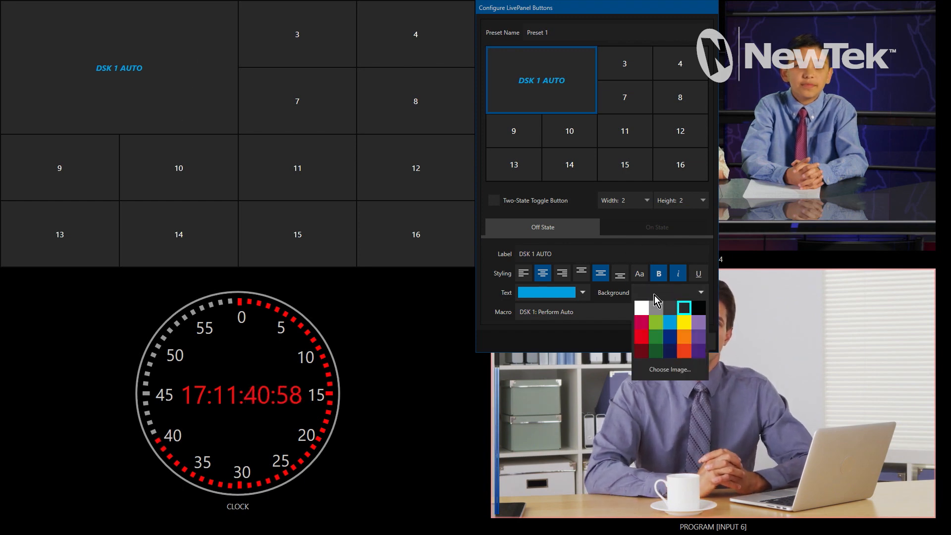
click(647, 323)
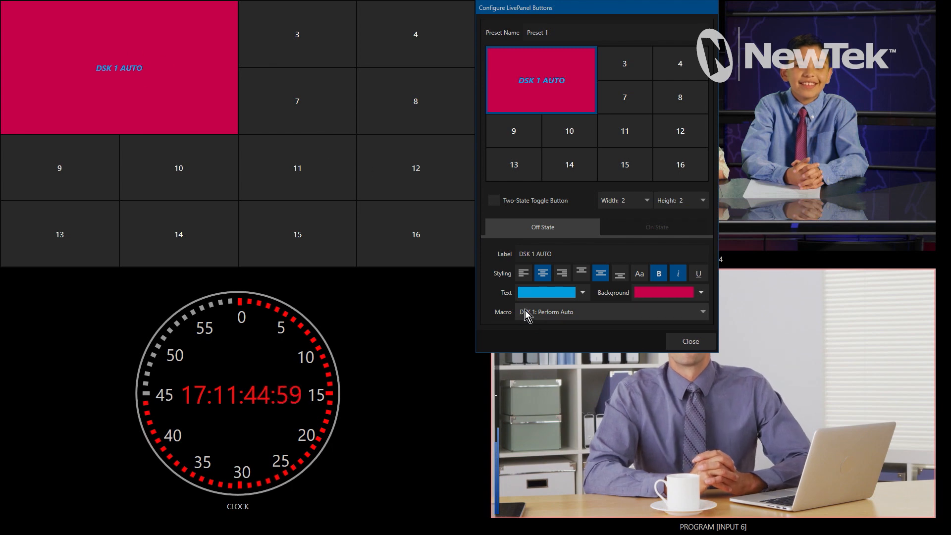
Review the macro choices for the DSK 1 AUTO button, keep DSK 1: Perform Auto, and close the button configuration
click(538, 313)
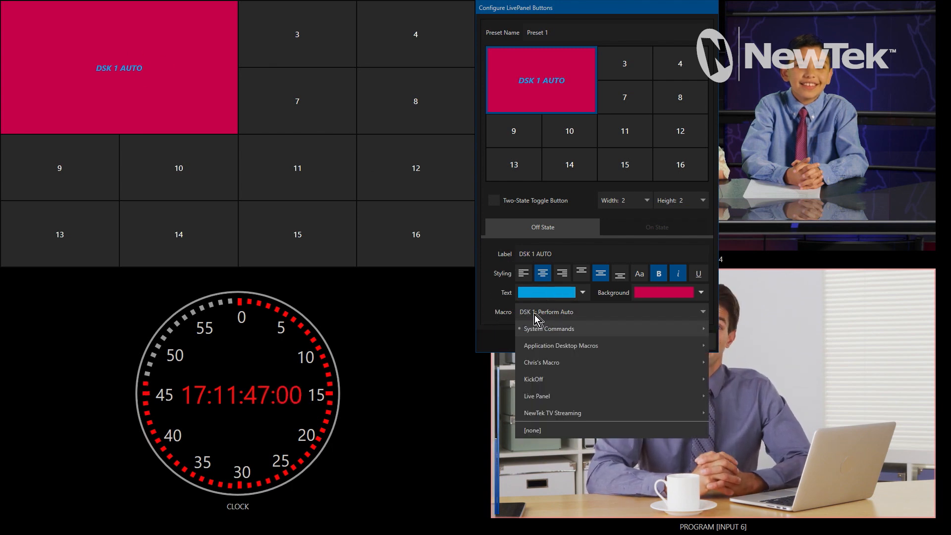
mouse_move(540, 329)
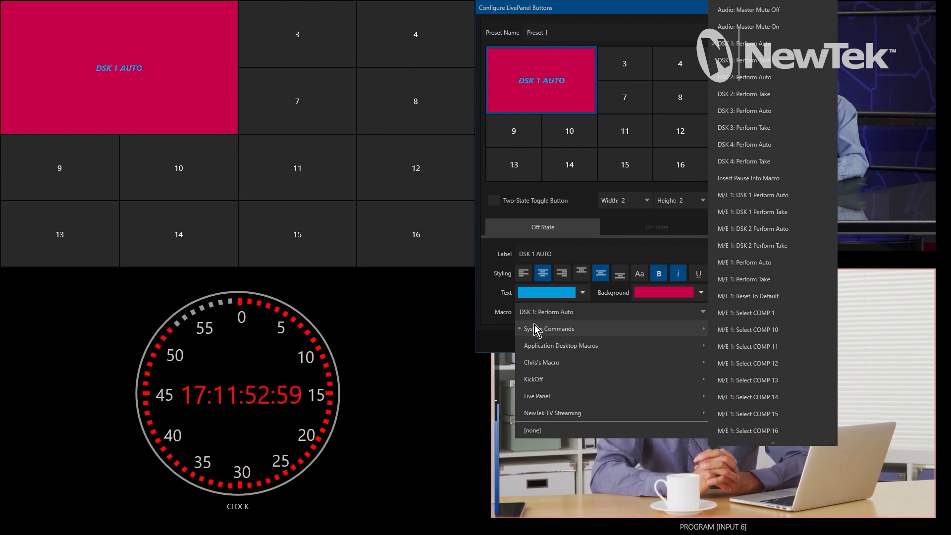
mouse_move(537, 361)
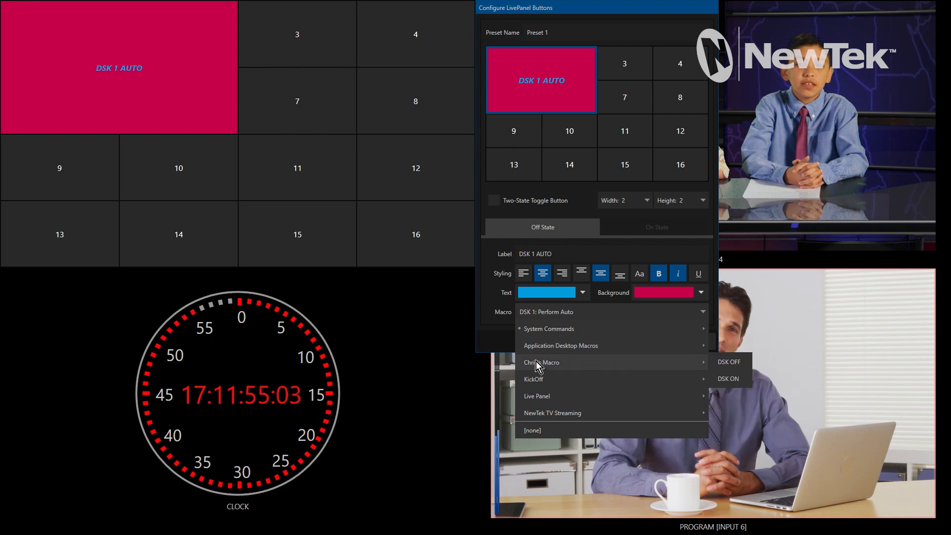
mouse_move(546, 415)
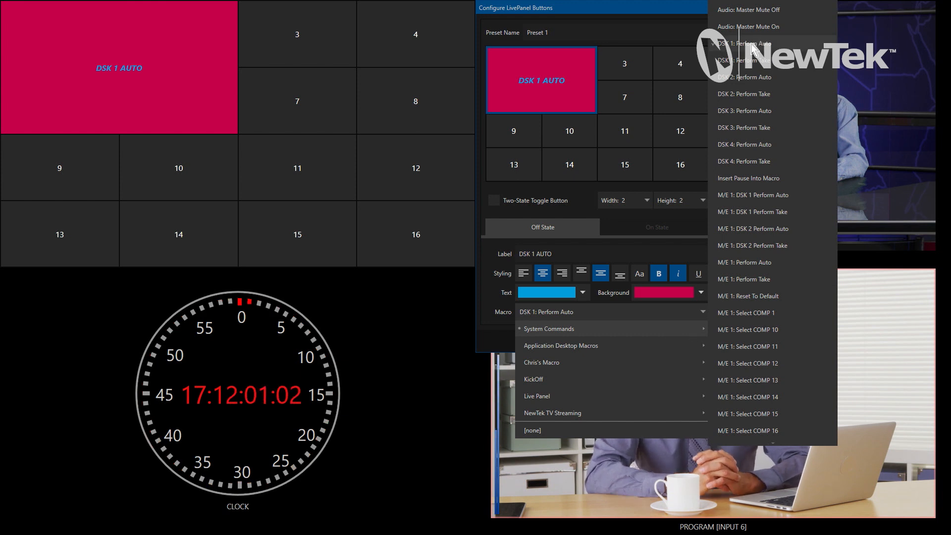
click(597, 252)
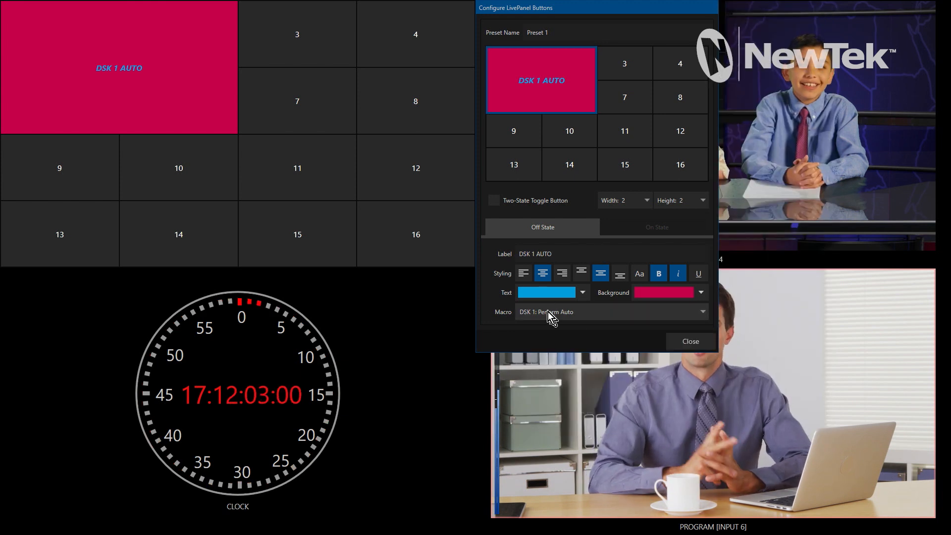
click(682, 341)
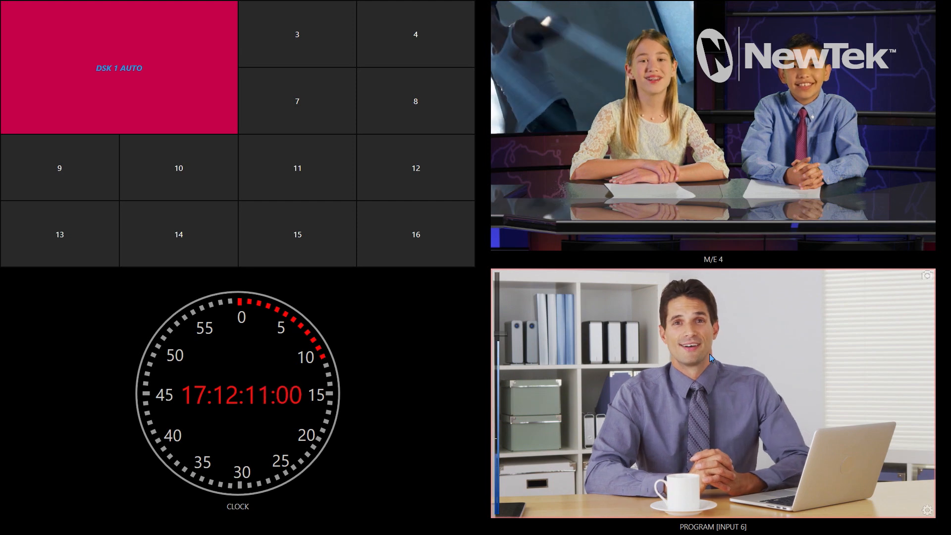
Trigger the DSK 1 AUTO button in the LivePanel viewport twice to test its effect on Program
click(112, 70)
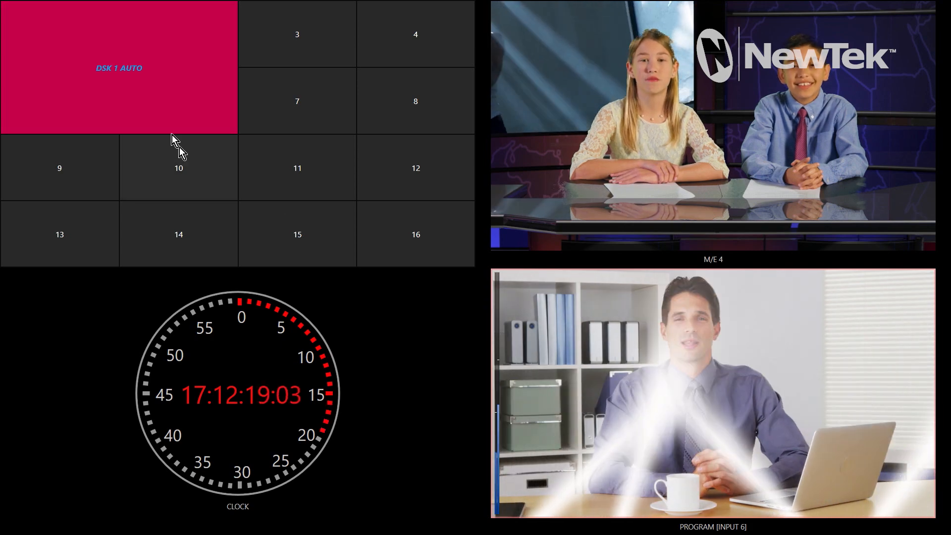
click(106, 59)
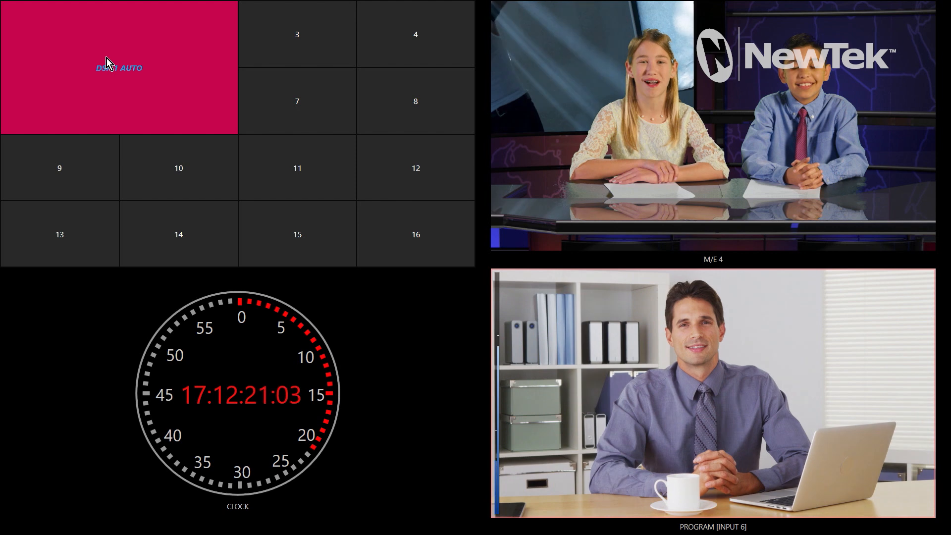